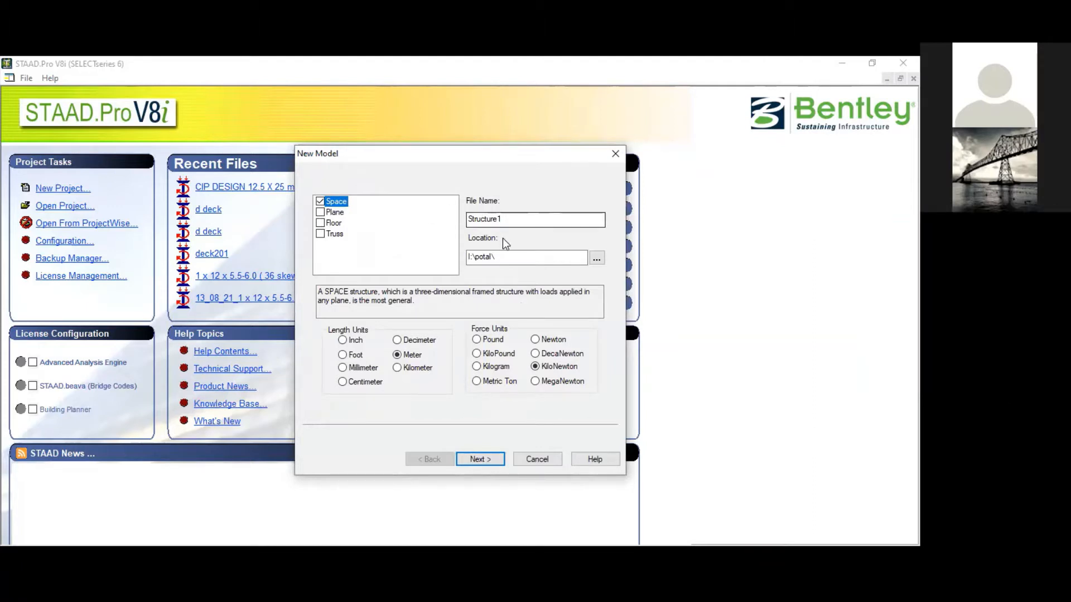
Name the new Space model "Ex ST", keeping metre and kilonewton units, and open it in the Structure Wizard
key("Tab")
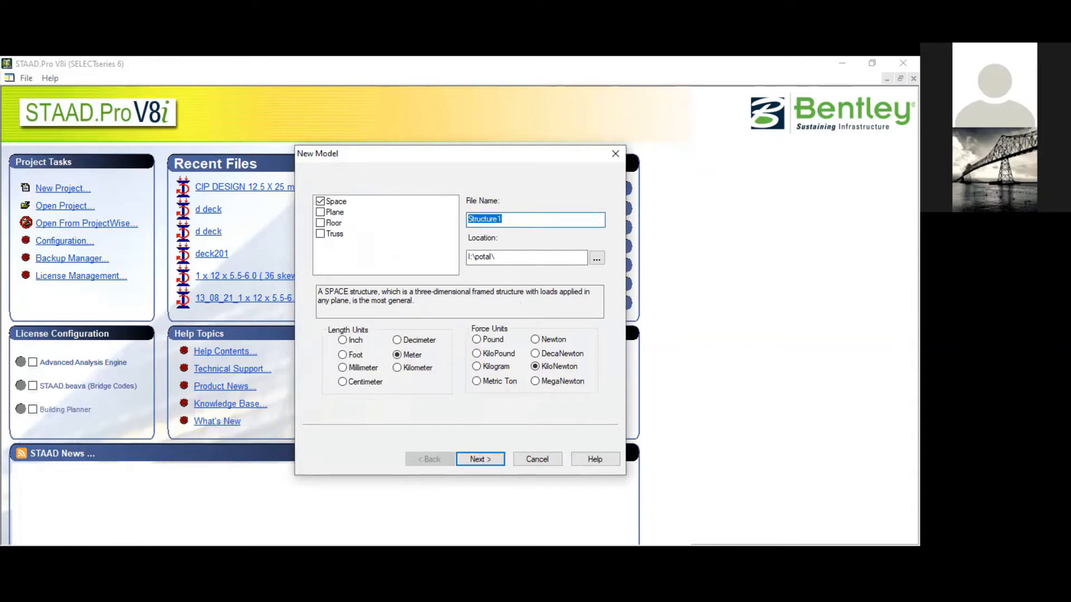
type("Ex ST")
left_click(480, 458)
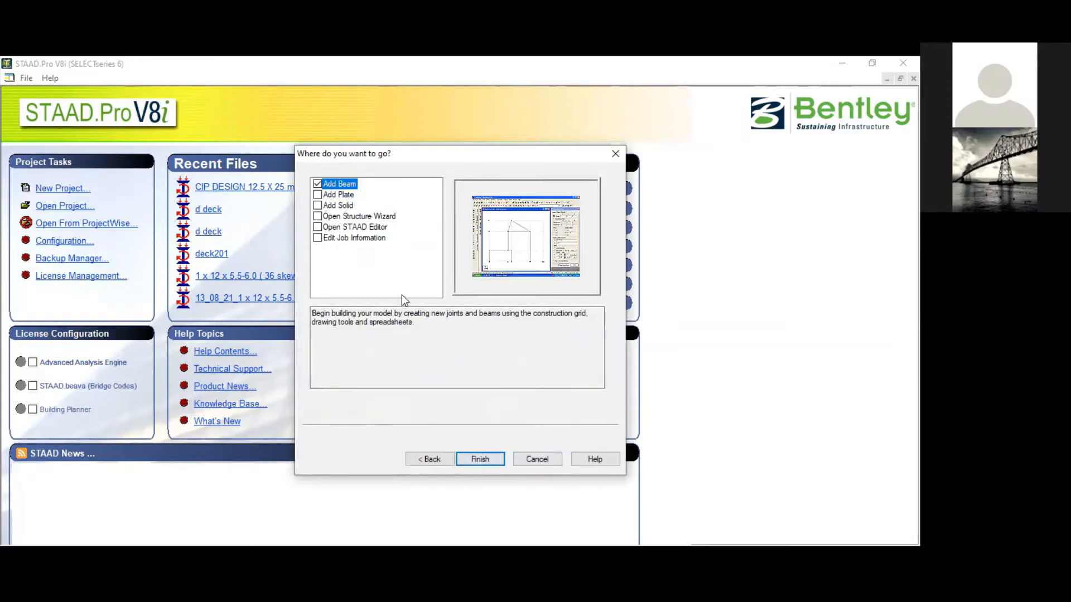
left_click(317, 217)
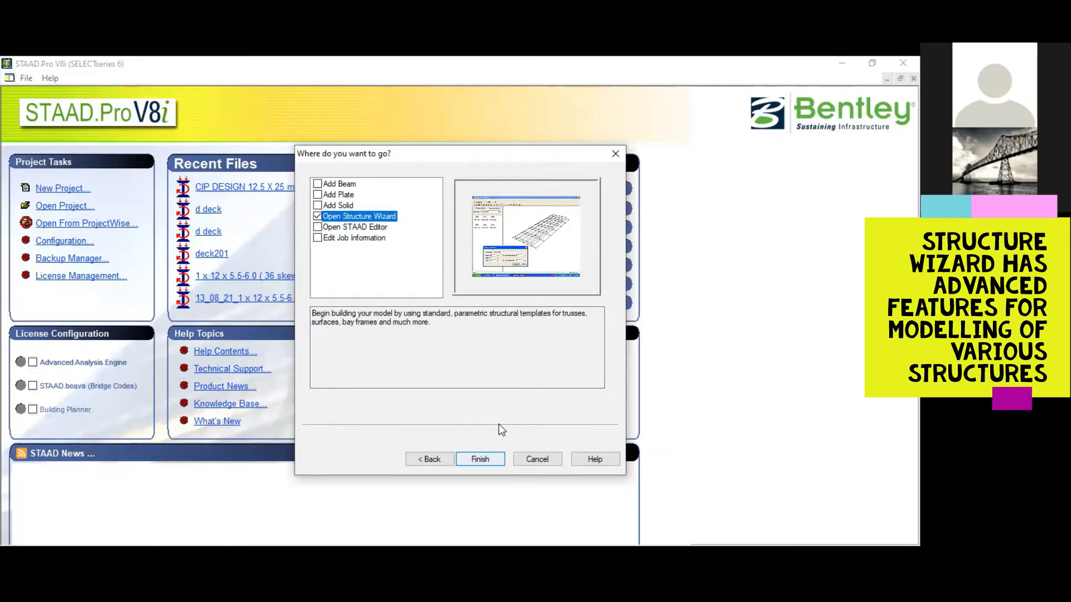
key("Return")
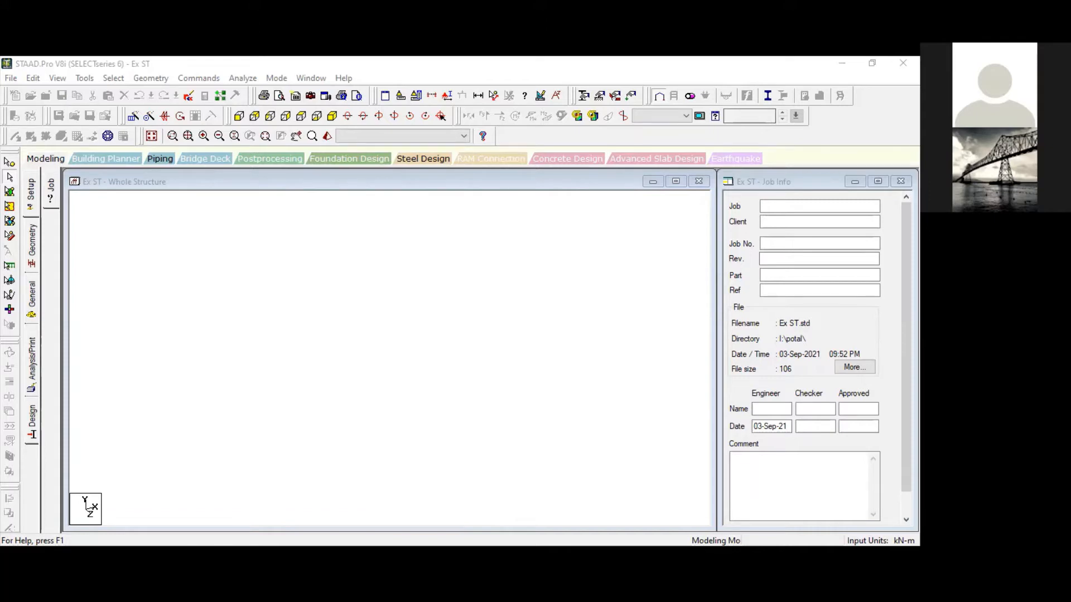
mouse_move(328, 362)
left_mouse_down()
mouse_move(607, 293)
mouse_move(335, 400)
mouse_move(368, 475)
mouse_move(643, 372)
mouse_move(613, 292)
left_mouse_up()
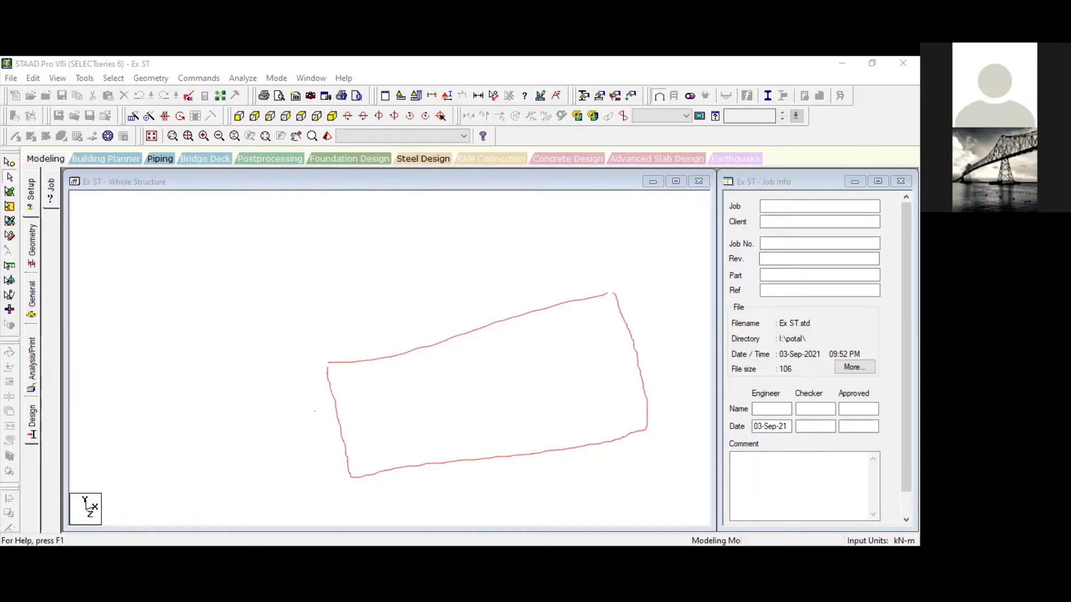
left_click_drag(315, 411, 611, 337)
left_click_drag(309, 442, 725, 361)
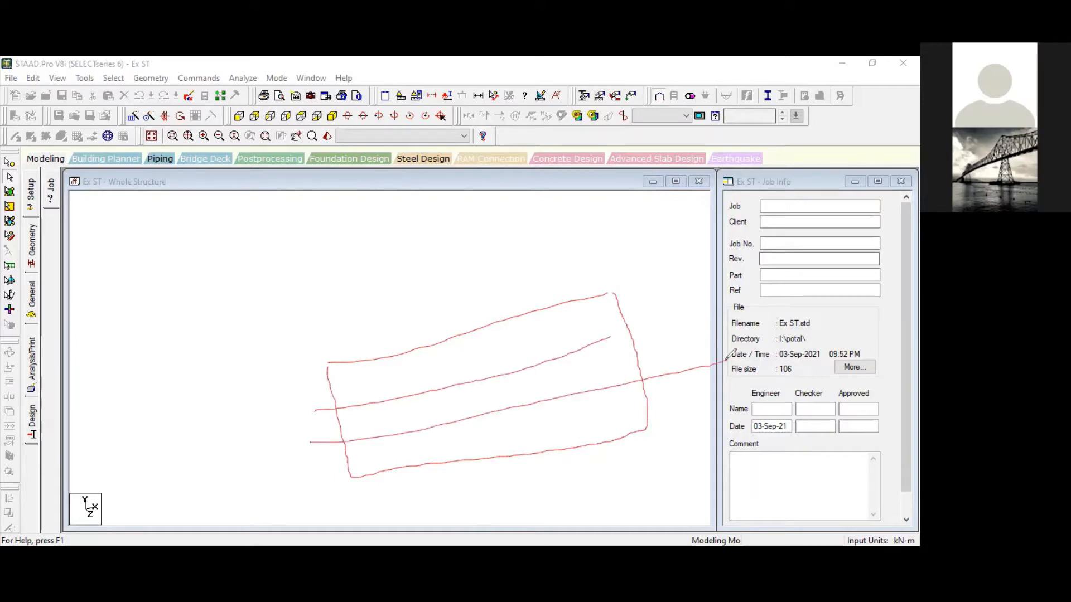
left_click_drag(280, 471, 649, 418)
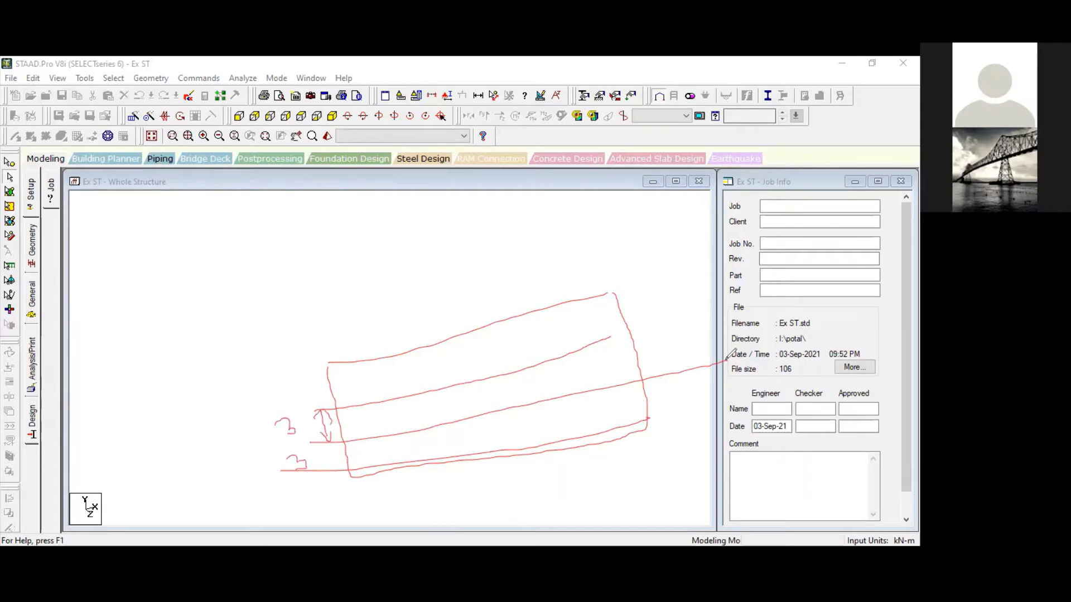
left_click_drag(656, 288, 681, 435)
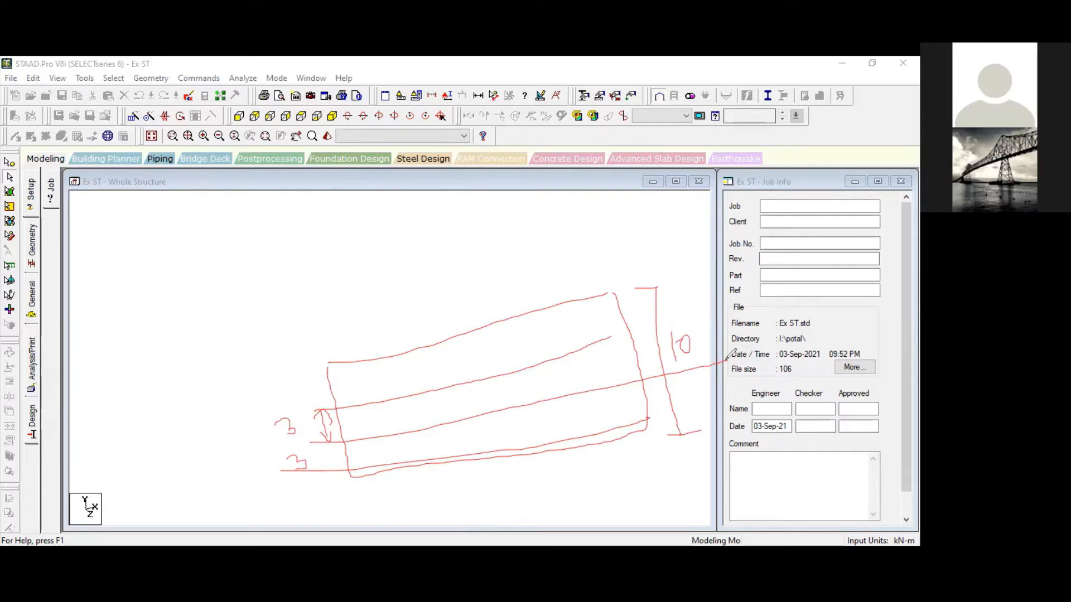
left_click_drag(337, 366, 346, 401)
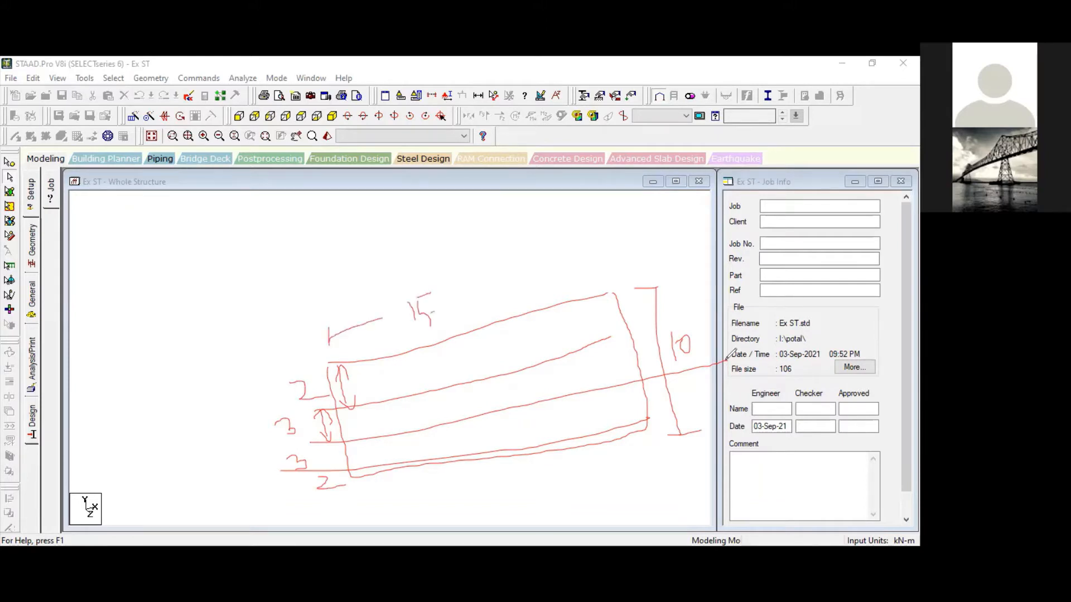
mouse_move(431, 312)
left_mouse_down()
mouse_move(463, 323)
mouse_move(599, 285)
left_mouse_up()
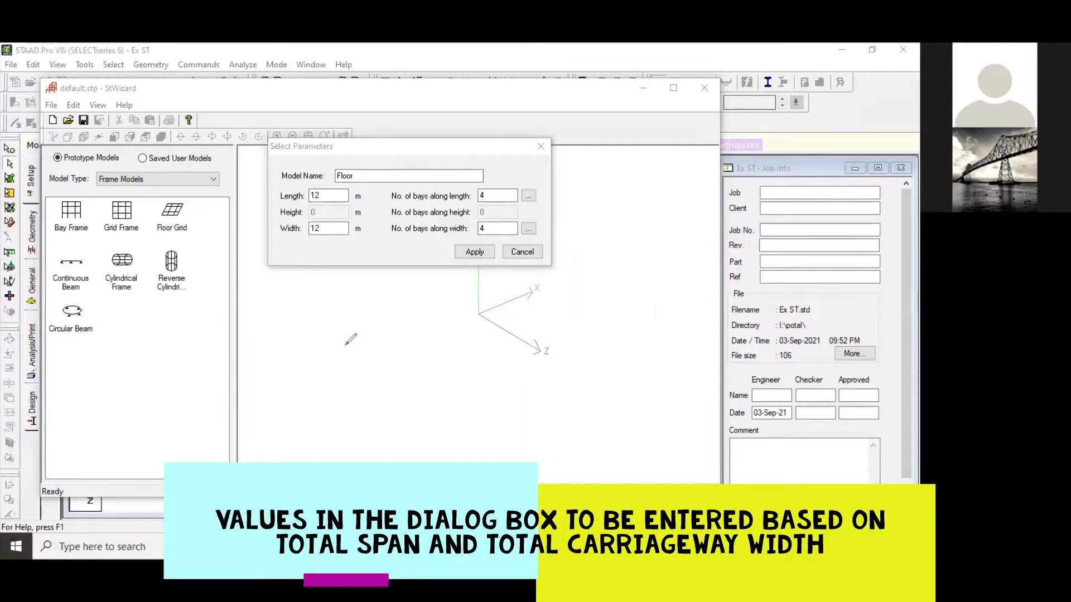
mouse_move(382, 317)
left_mouse_down()
mouse_move(386, 339)
mouse_move(397, 339)
mouse_move(413, 300)
left_mouse_up()
mouse_move(351, 310)
left_mouse_down()
mouse_move(348, 358)
mouse_move(374, 337)
left_mouse_up()
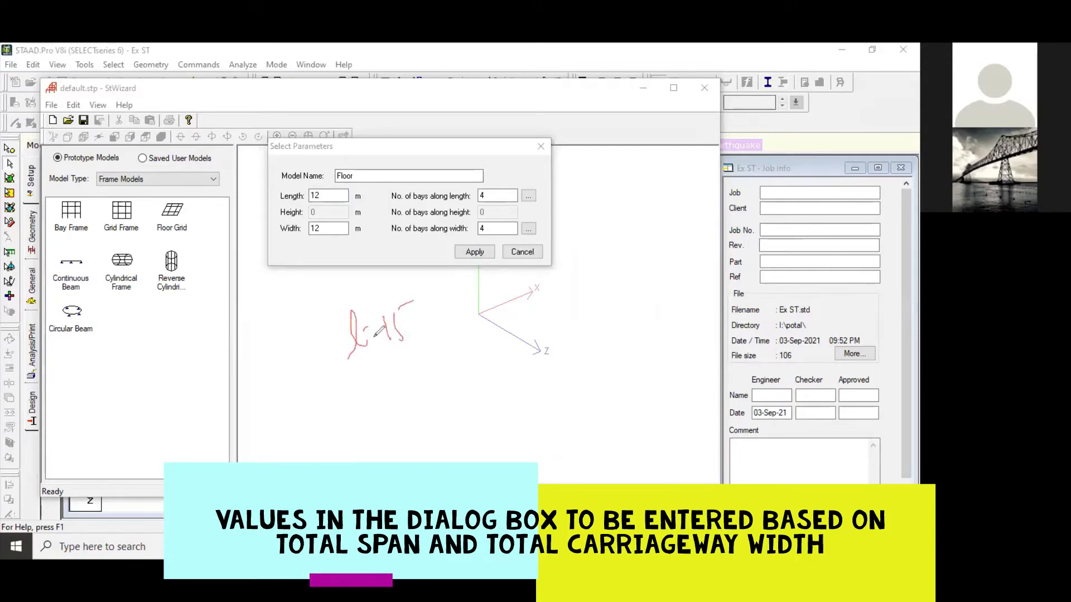
left_click_drag(354, 382, 400, 383)
left_click_drag(385, 398, 415, 401)
mouse_move(422, 383)
left_mouse_down()
mouse_move(426, 392)
mouse_move(428, 372)
mouse_move(489, 424)
mouse_move(510, 410)
left_mouse_up()
left_click(490, 413)
mouse_move(503, 402)
left_mouse_down()
mouse_move(502, 421)
mouse_move(529, 393)
mouse_move(530, 413)
mouse_move(554, 382)
mouse_move(554, 414)
mouse_move(600, 380)
mouse_move(598, 399)
left_mouse_up()
mouse_move(617, 379)
left_mouse_down()
mouse_move(619, 402)
mouse_move(666, 393)
left_mouse_up()
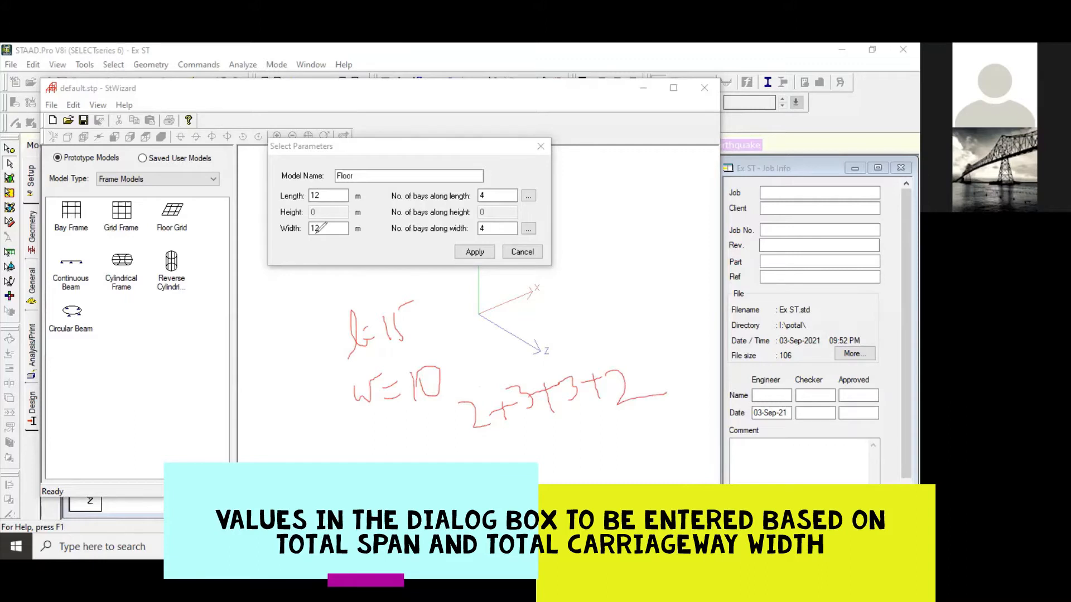
mouse_move(301, 227)
left_mouse_down()
mouse_move(315, 249)
mouse_move(332, 226)
left_mouse_up()
mouse_move(321, 184)
left_mouse_down()
mouse_move(324, 205)
mouse_move(313, 181)
left_mouse_up()
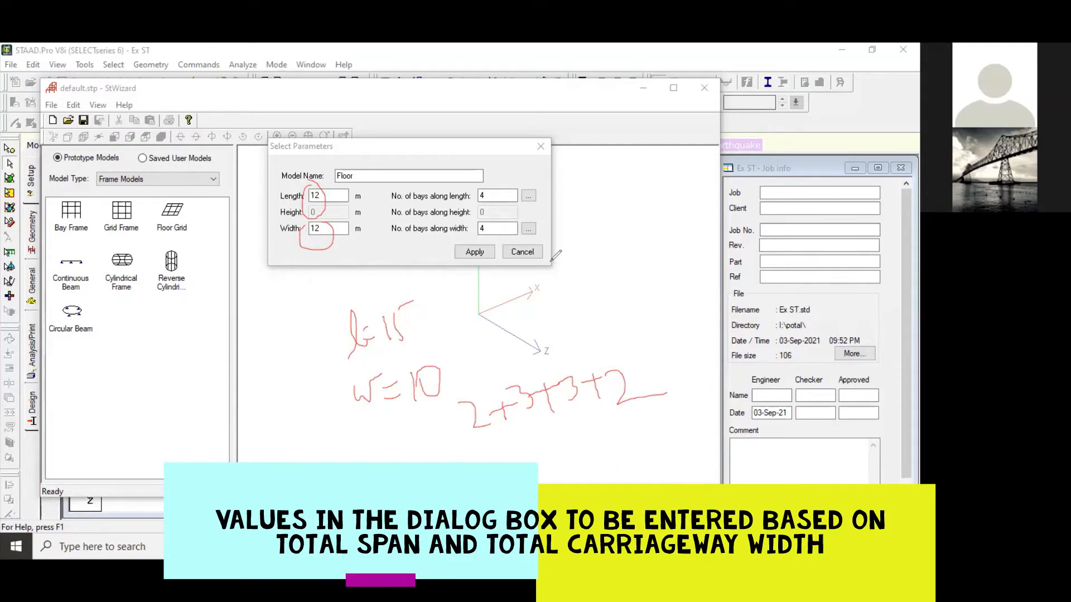
mouse_move(582, 218)
left_mouse_down()
mouse_move(584, 312)
mouse_move(719, 217)
mouse_move(654, 196)
mouse_move(582, 211)
left_mouse_up()
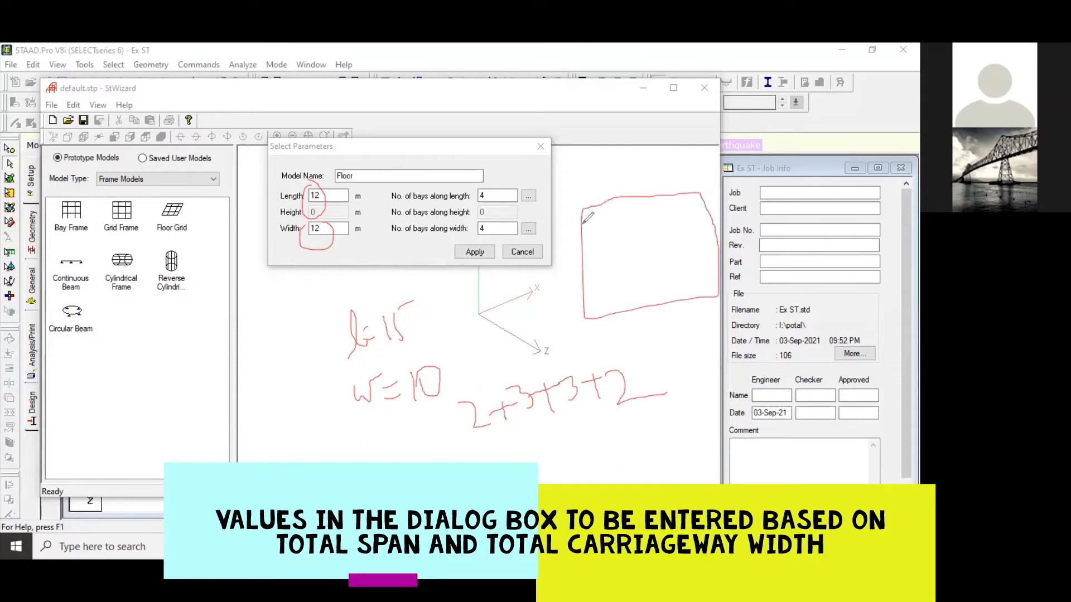
mouse_move(609, 167)
left_mouse_down()
mouse_move(616, 402)
mouse_move(658, 365)
left_mouse_up()
left_click_drag(658, 176, 670, 413)
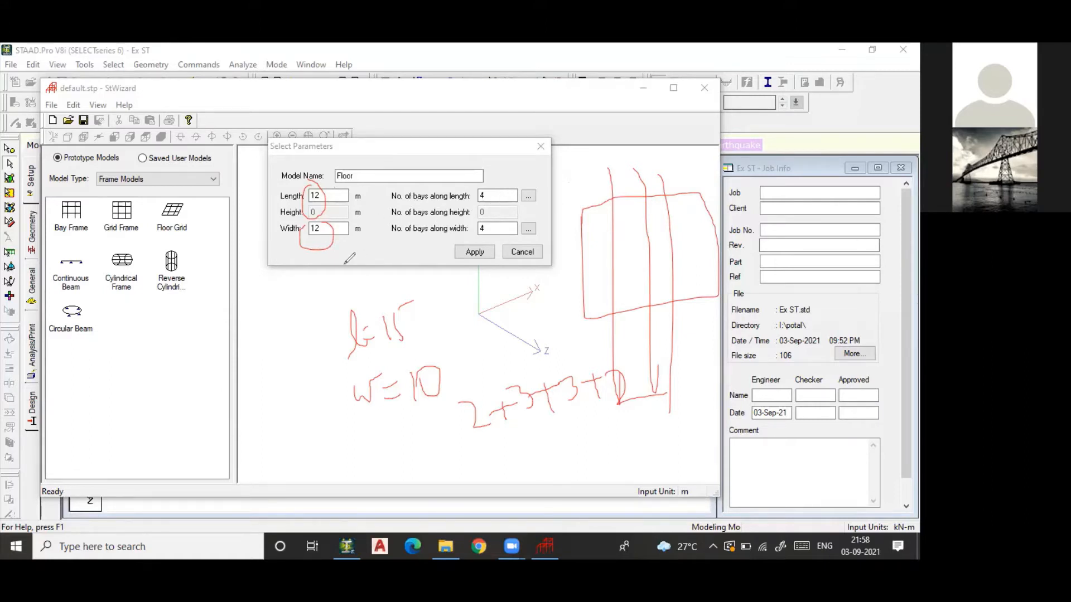
mouse_move(86, 373)
left_mouse_down()
mouse_move(326, 430)
mouse_move(284, 277)
mouse_move(103, 348)
mouse_move(92, 369)
mouse_move(413, 301)
left_mouse_up()
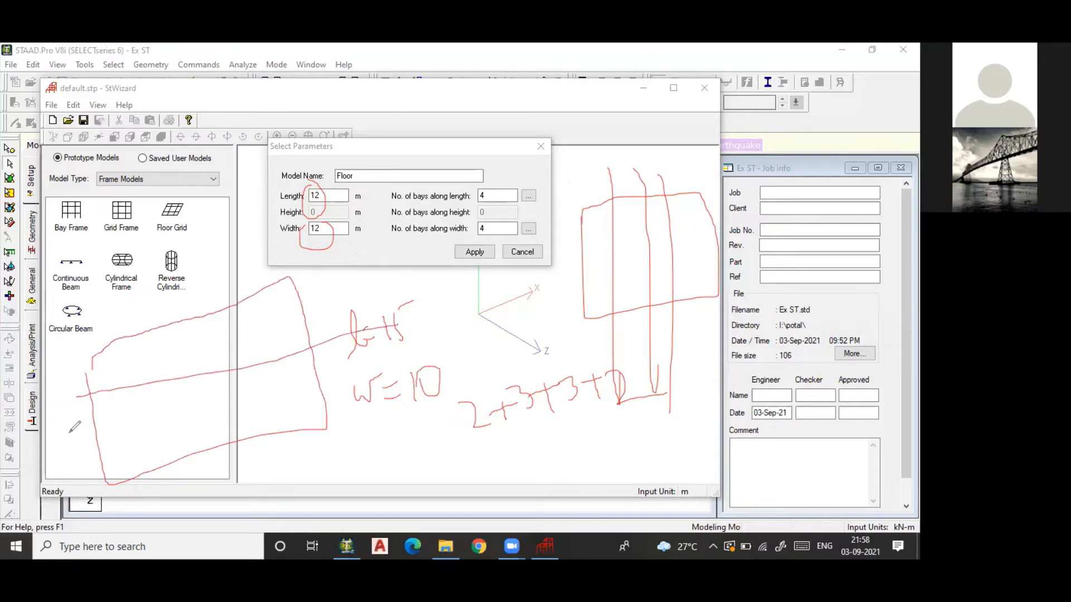
left_click_drag(71, 434, 385, 368)
left_click_drag(81, 463, 395, 404)
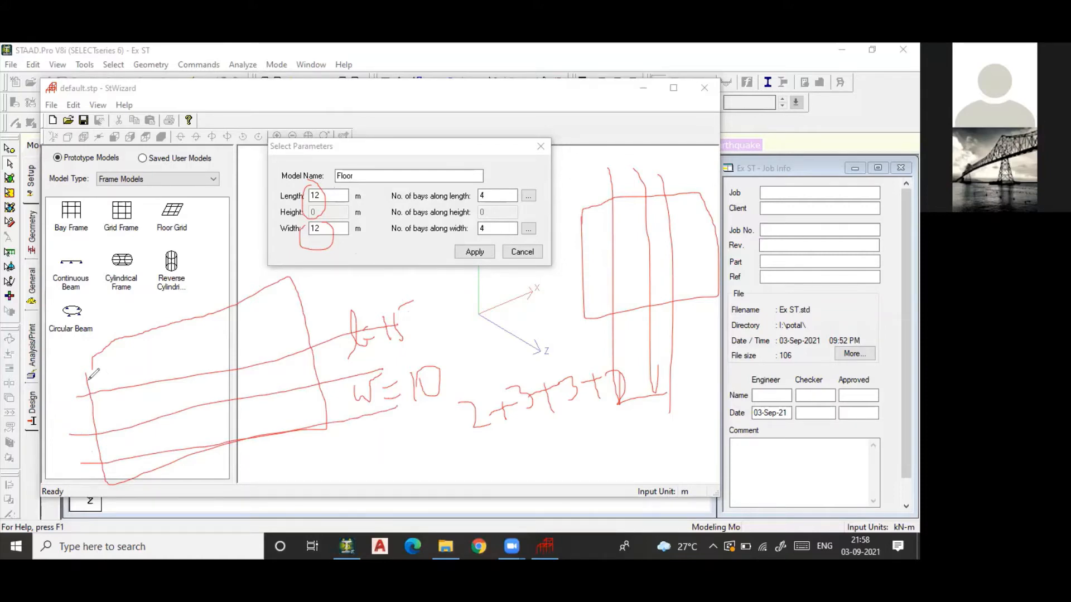
left_click_drag(444, 441, 469, 414)
left_click_drag(494, 417, 566, 385)
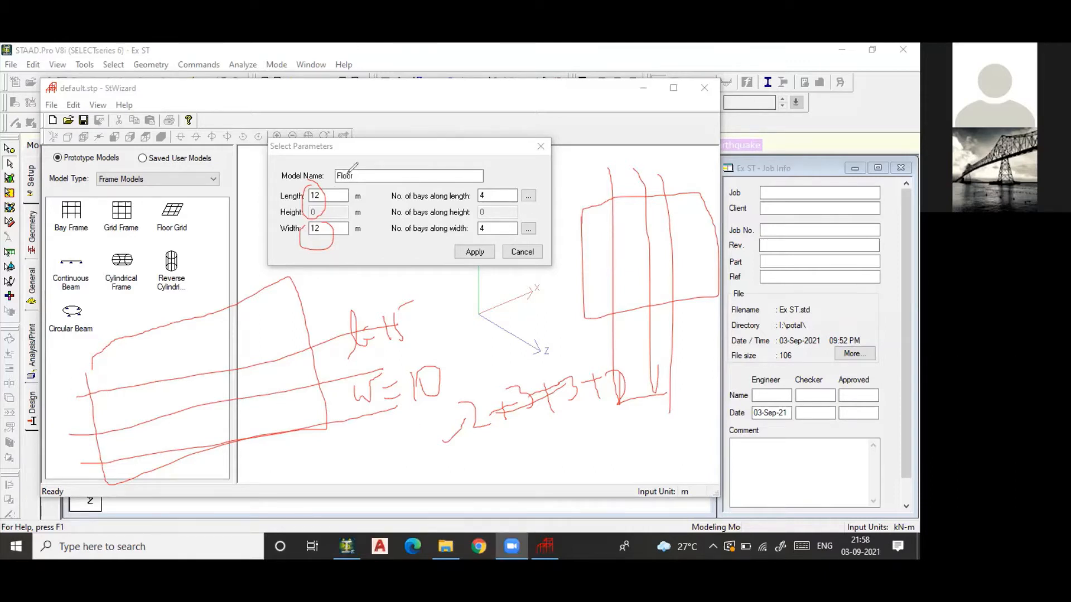
left_click_drag(88, 379, 147, 361)
left_click_drag(160, 357, 205, 347)
left_click_drag(213, 344, 268, 334)
left_click_drag(281, 332, 295, 331)
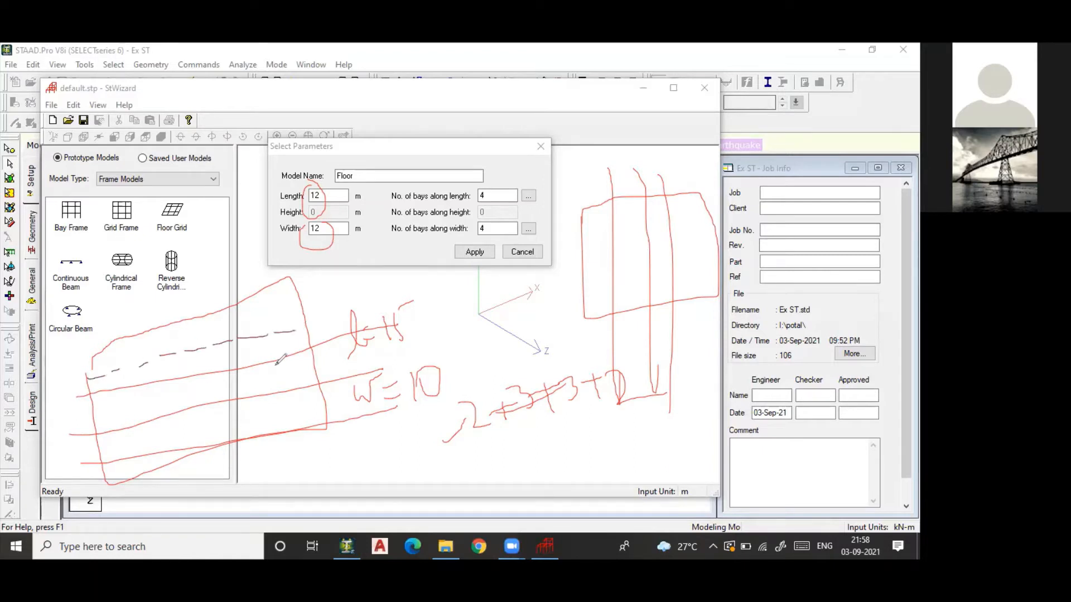
left_click(97, 414)
left_click_drag(136, 405, 150, 403)
left_click_drag(160, 399, 200, 390)
left_click_drag(210, 388, 279, 376)
left_click_drag(93, 448, 101, 446)
left_click_drag(123, 443, 169, 434)
left_click_drag(187, 427, 226, 419)
left_click_drag(243, 415, 319, 400)
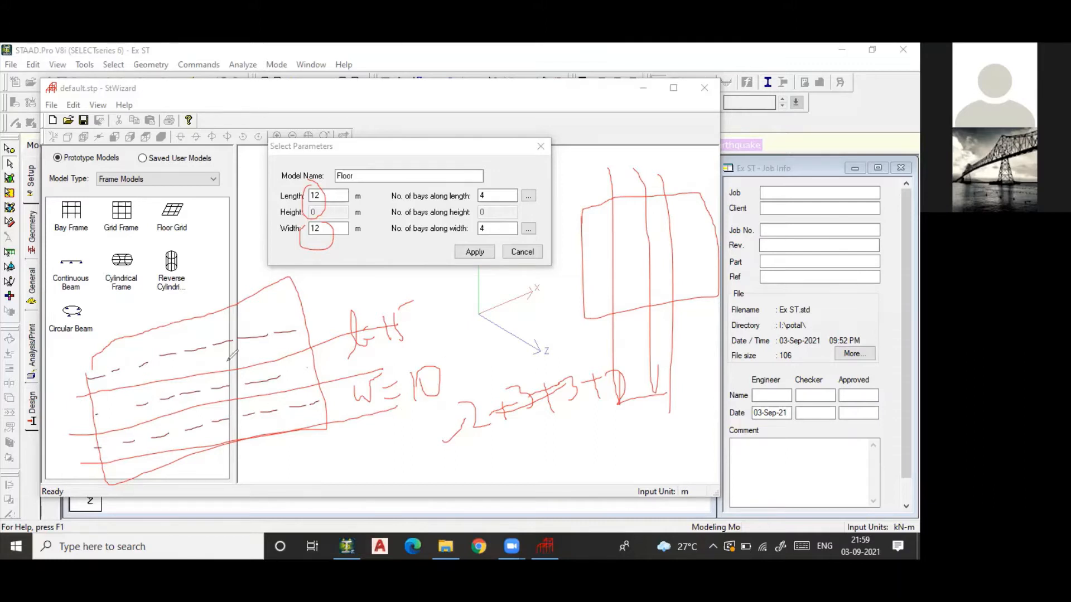
left_click_drag(59, 355, 78, 354)
left_click_drag(68, 355, 79, 394)
mouse_move(114, 341)
left_mouse_down()
mouse_move(118, 368)
mouse_move(114, 346)
mouse_move(183, 368)
mouse_move(174, 378)
mouse_move(163, 363)
mouse_move(204, 349)
mouse_move(204, 365)
left_mouse_up()
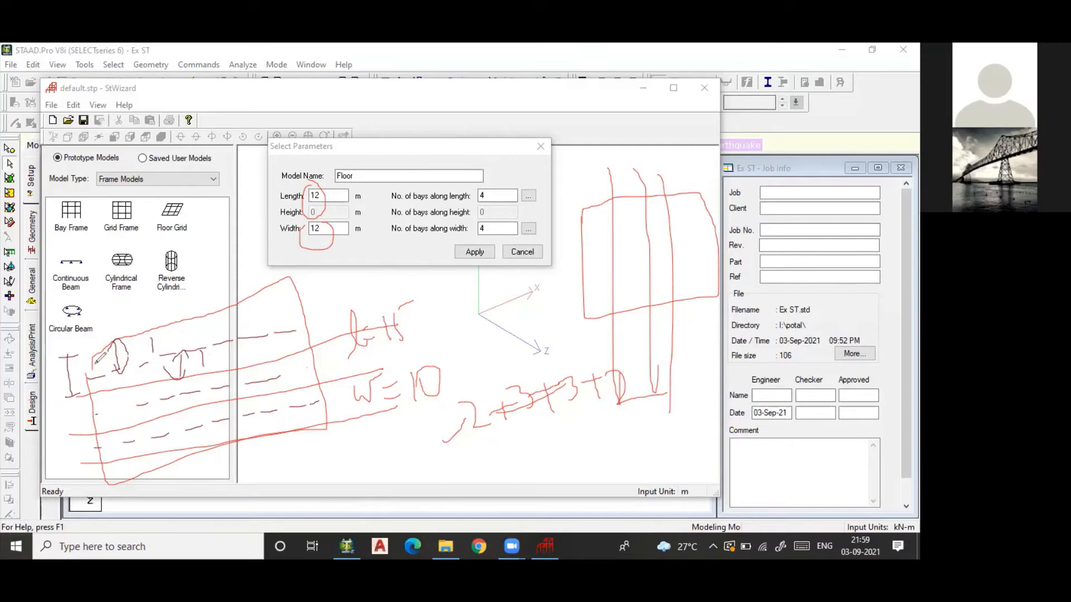
mouse_move(123, 387)
left_mouse_down()
mouse_move(126, 406)
mouse_move(136, 406)
mouse_move(111, 399)
mouse_move(137, 402)
left_mouse_up()
mouse_move(146, 393)
left_mouse_down()
mouse_move(143, 403)
mouse_move(192, 432)
mouse_move(199, 412)
mouse_move(160, 460)
mouse_move(171, 437)
left_mouse_up()
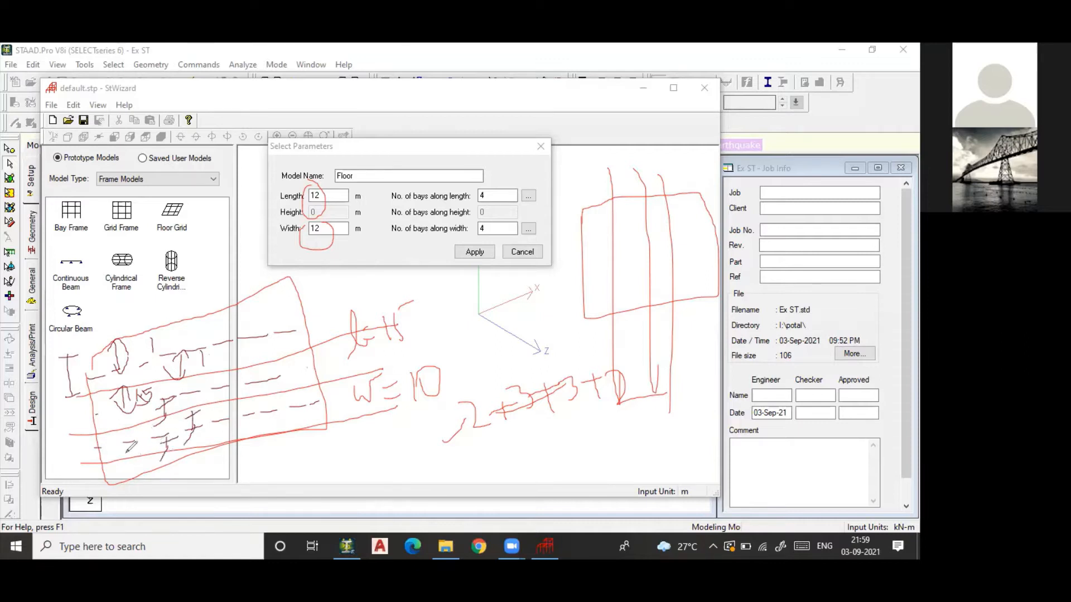
mouse_move(91, 478)
left_mouse_down()
mouse_move(133, 467)
mouse_move(115, 473)
left_mouse_up()
mouse_move(96, 468)
left_mouse_down()
mouse_move(129, 486)
mouse_move(104, 490)
left_mouse_up()
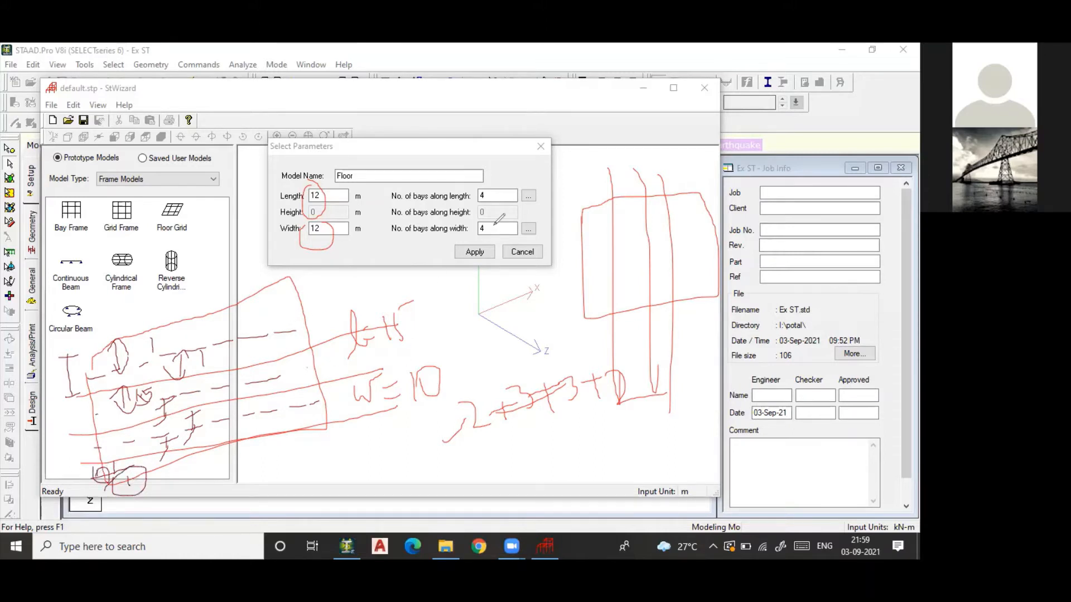
mouse_move(470, 226)
left_mouse_down()
mouse_move(487, 241)
mouse_move(472, 223)
left_mouse_up()
left_click_drag(454, 444, 453, 463)
left_click_drag(454, 453, 495, 458)
left_click_drag(488, 447, 573, 450)
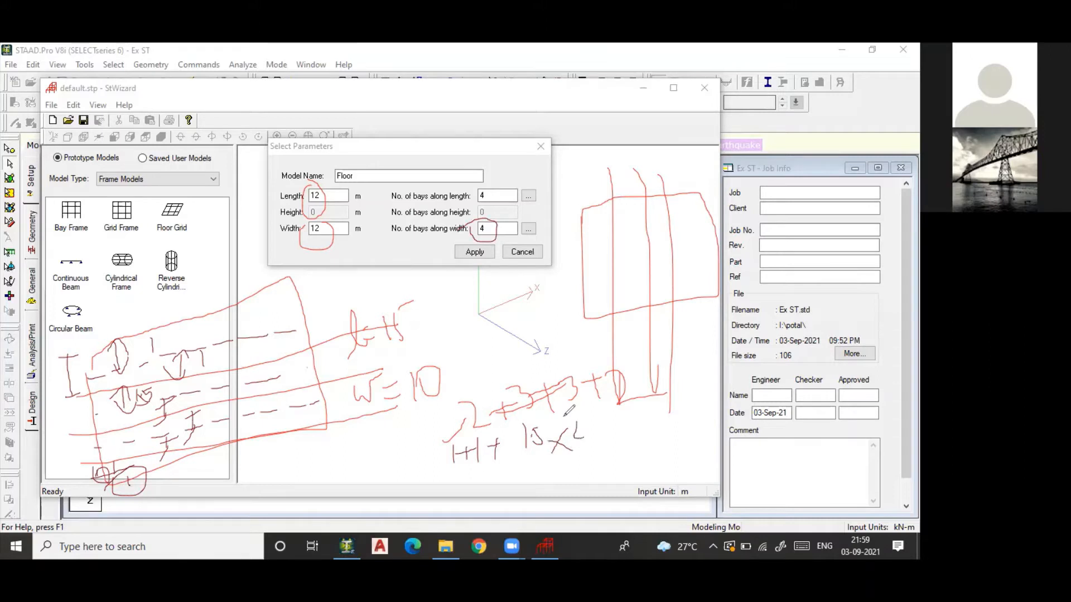
mouse_move(584, 432)
left_mouse_down()
mouse_move(588, 457)
mouse_move(609, 441)
left_mouse_up()
mouse_move(610, 430)
left_mouse_down()
mouse_move(597, 441)
mouse_move(632, 440)
mouse_move(652, 424)
mouse_move(644, 435)
left_mouse_up()
left_click_drag(684, 402, 685, 434)
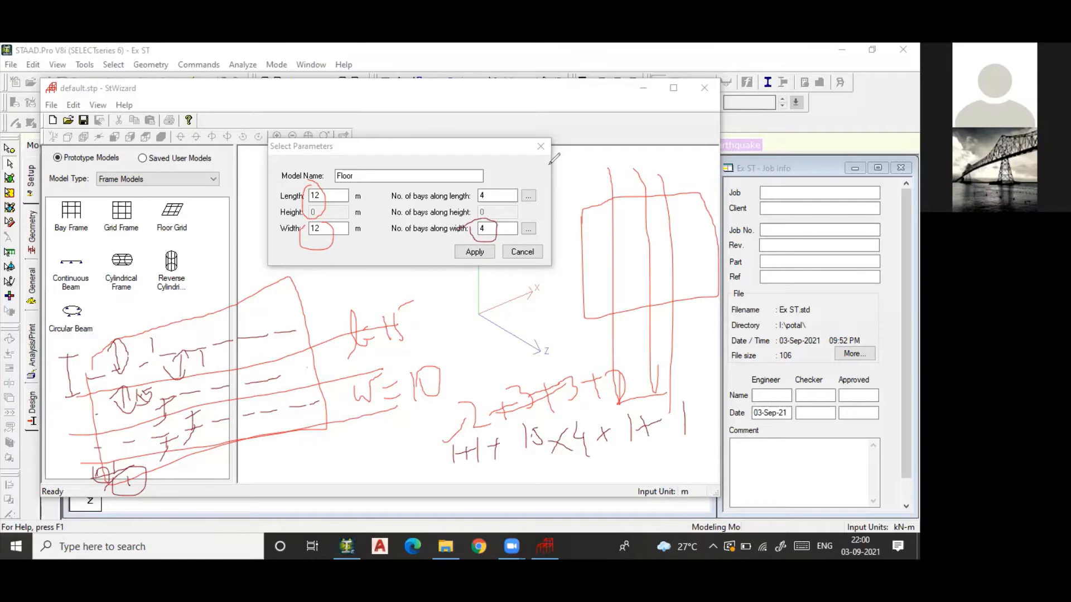
left_click(473, 216)
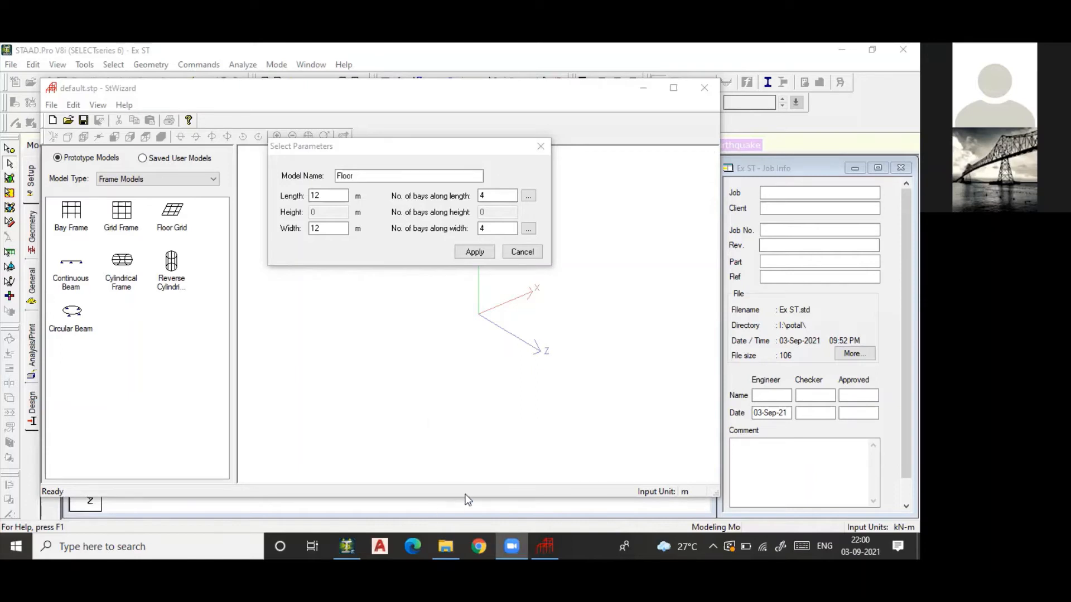
Set the floor grid to 12 bays along the length and a width of 10 m
left_click(350, 208)
key("Tab")
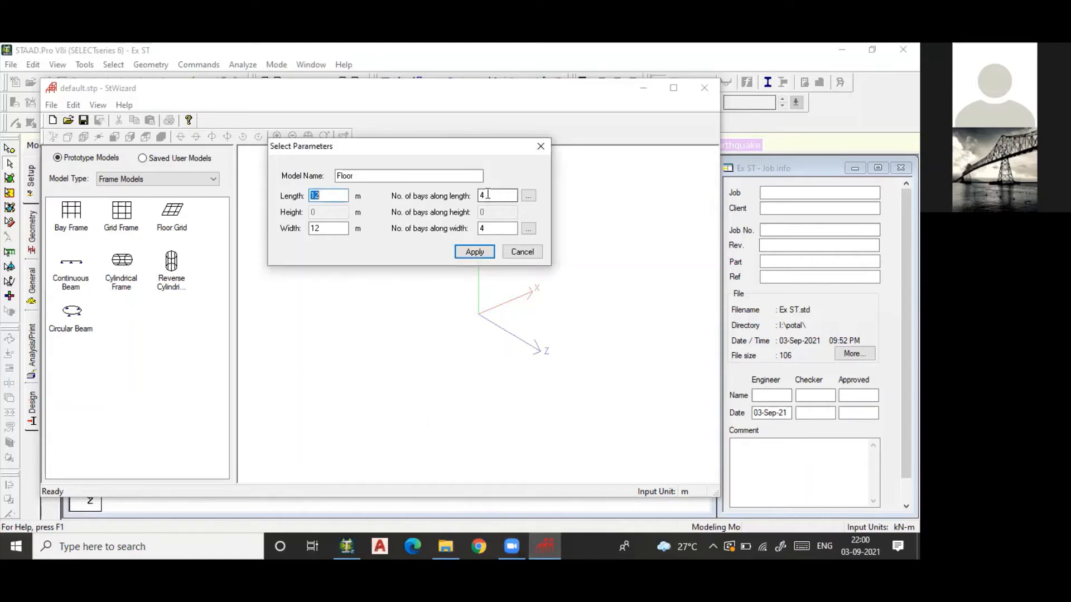
type("12")
key("Tab")
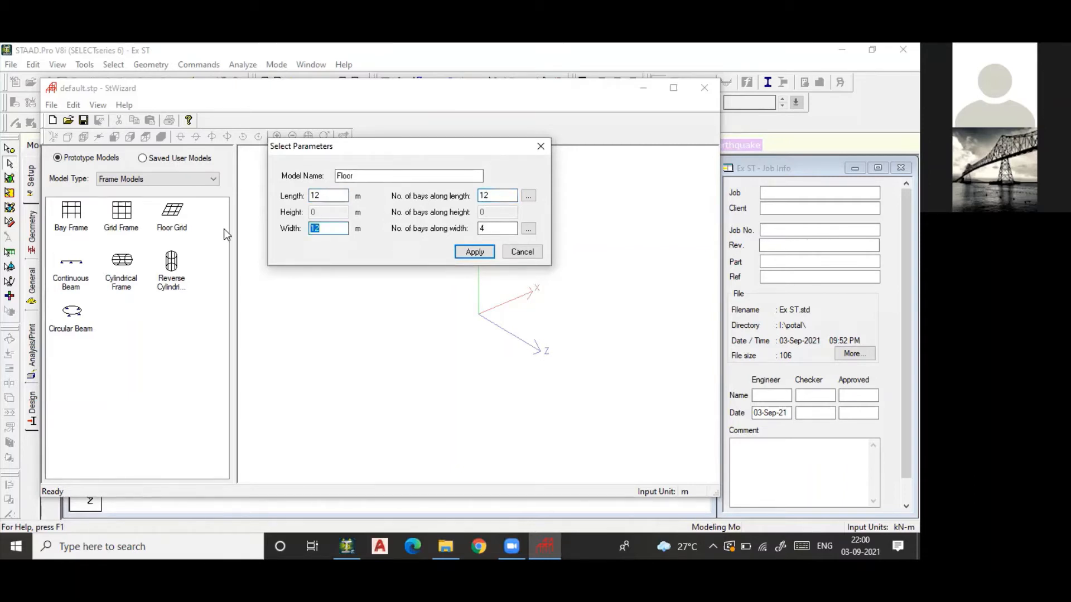
type("0")
key("BackSpace")
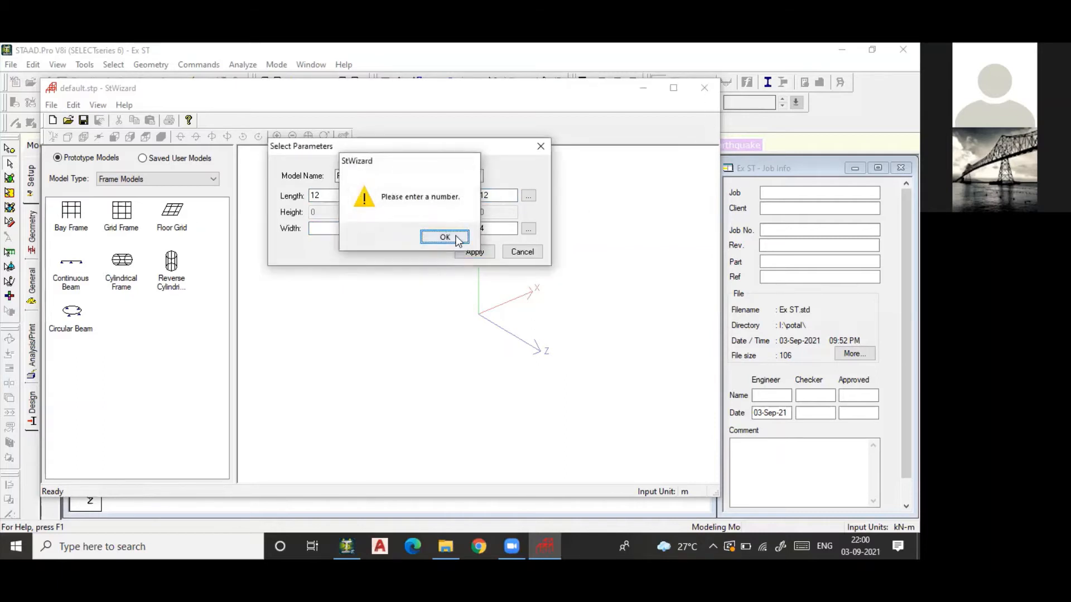
left_click(457, 236)
type("10")
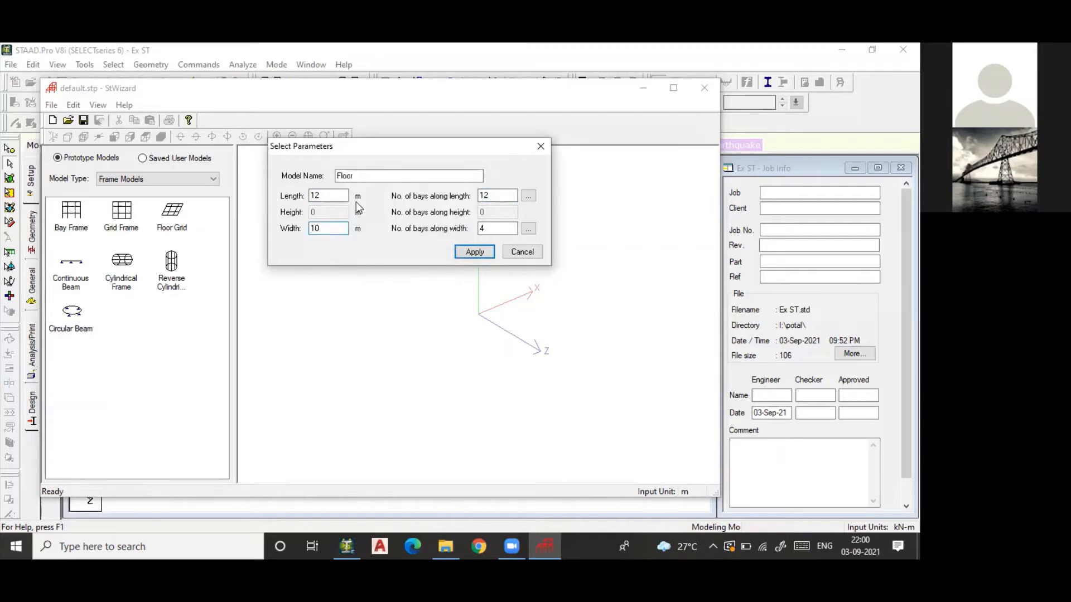
left_click(529, 226)
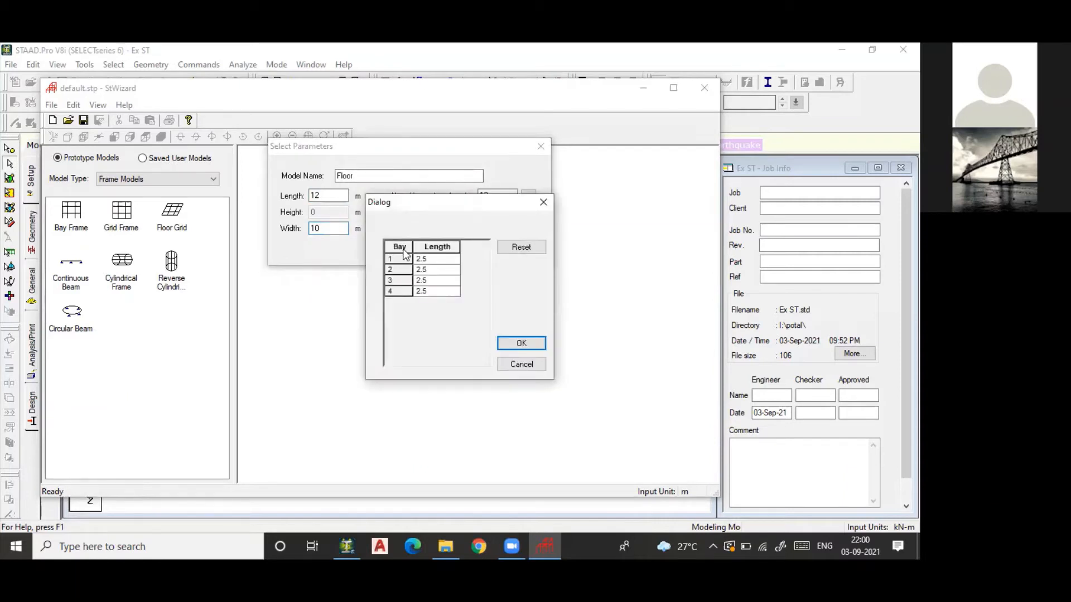
left_click_drag(580, 192, 659, 190)
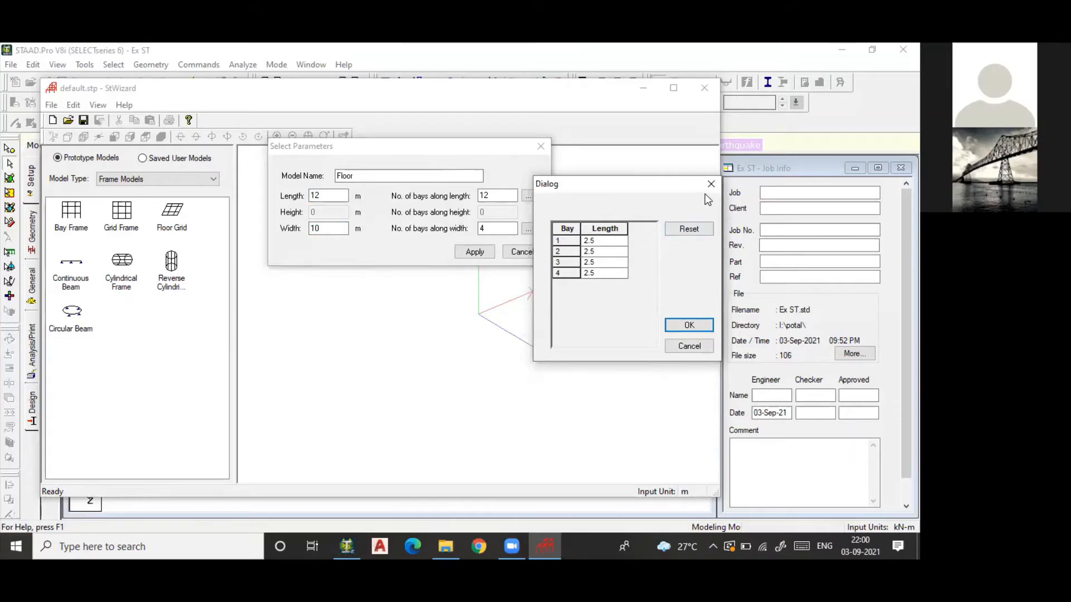
key("Return")
Set the floor grid to 8 bays along the width
key("shift+Tab")
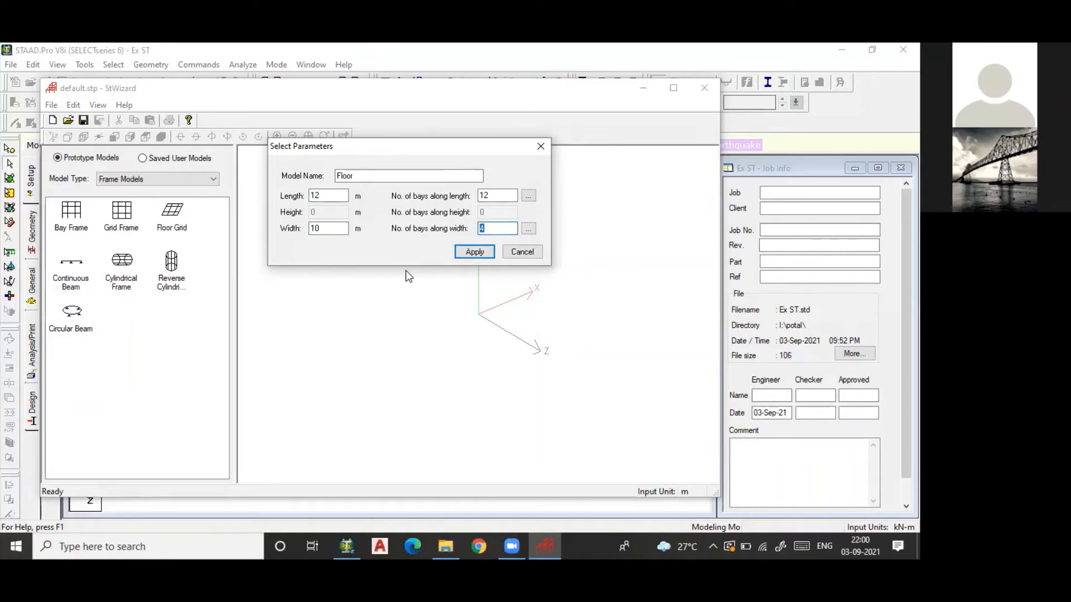
type("8")
left_click(528, 229)
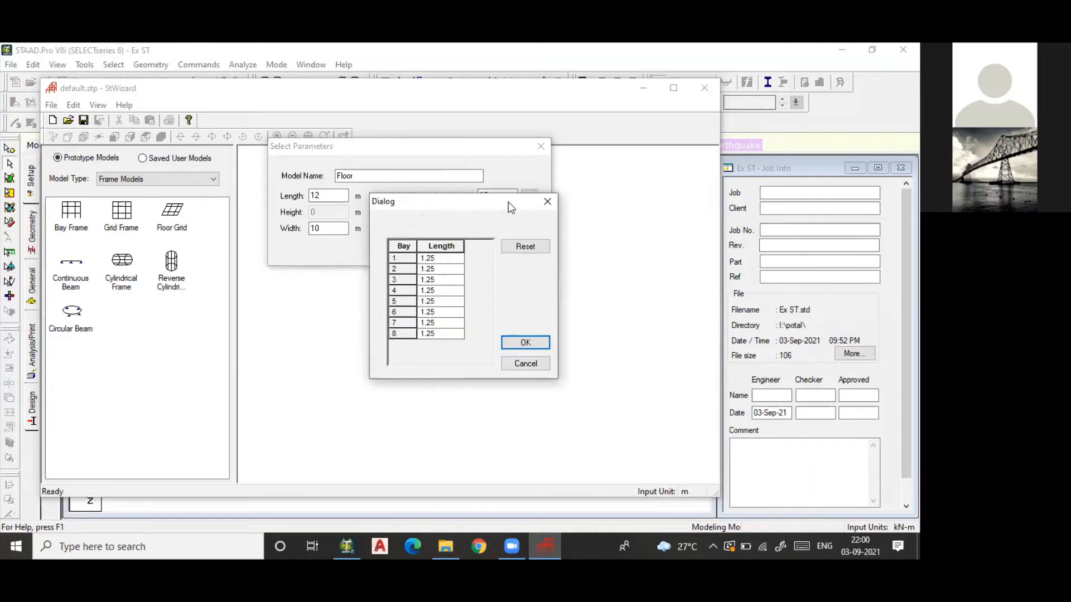
left_click_drag(507, 202, 736, 170)
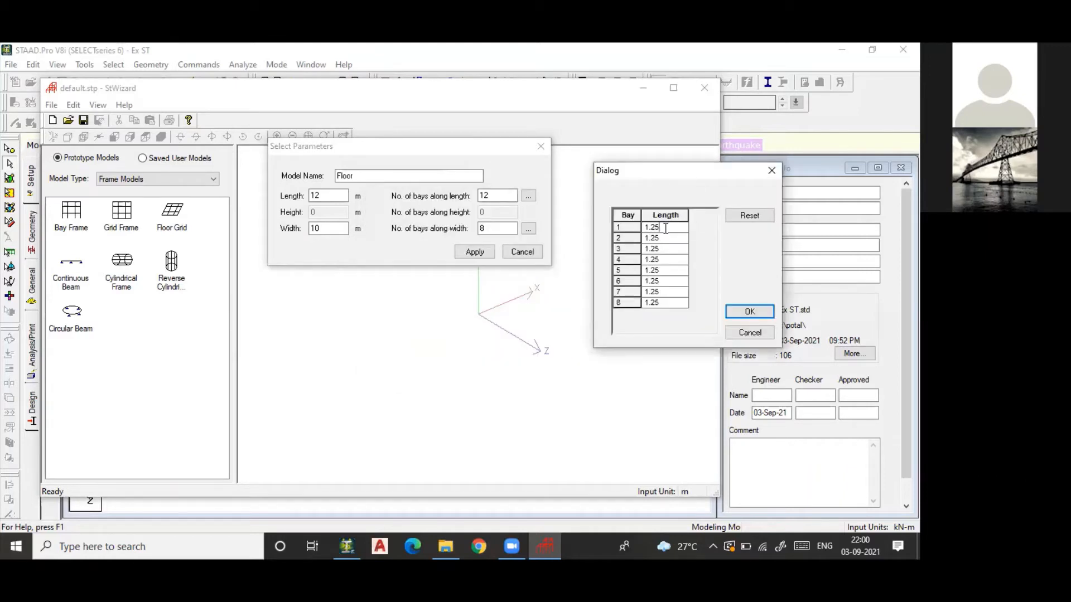
Set the eight width bay lengths to 1, 1, 1.5, 1.5, 1.5, 1.5, 1 and 1 m
left_click(667, 228)
key("BackSpace")
key("BackSpace")
key("BackSpace")
type("5")
key("Down")
type("1.5")
key("Down")
type("1.5")
key("Down")
type("1")
key("Down")
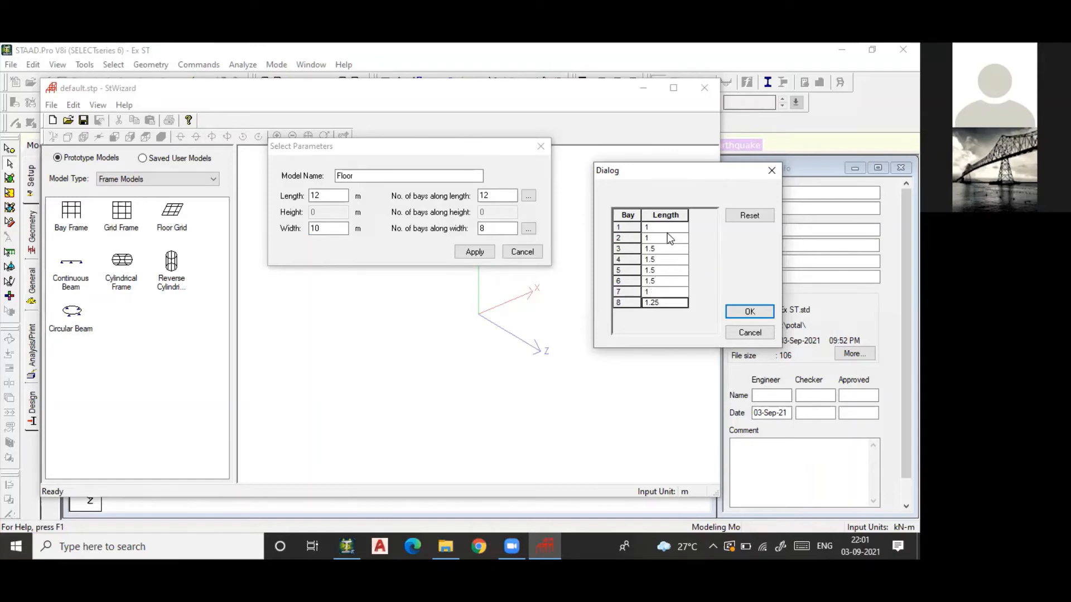
type("1")
left_click_drag(658, 176, 425, 287)
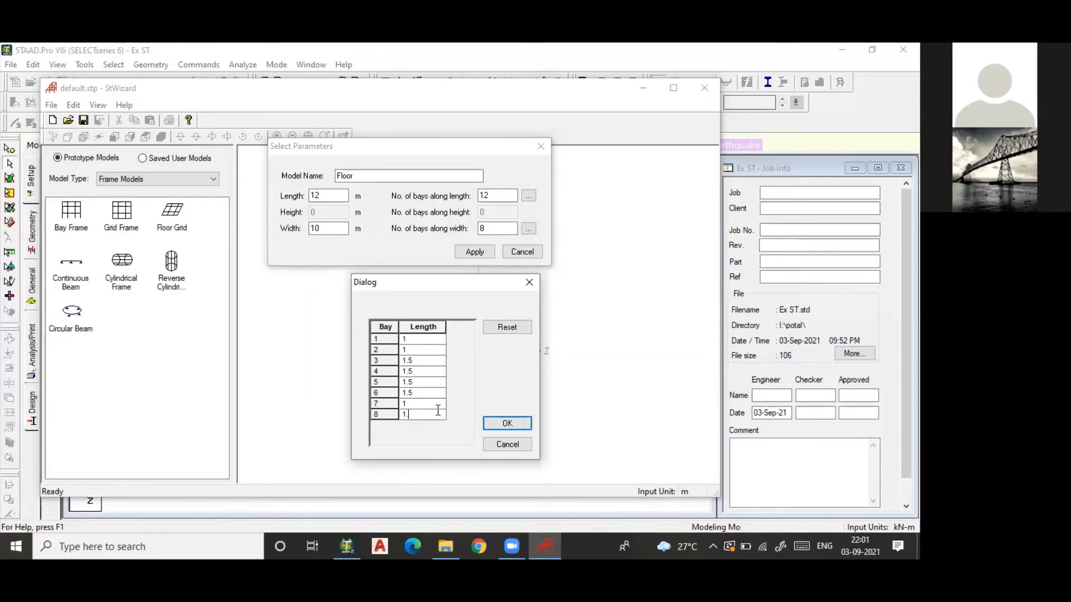
Try to apply the width bay lengths with bay 8 set to 1.5 m
type(".5")
left_click(507, 423)
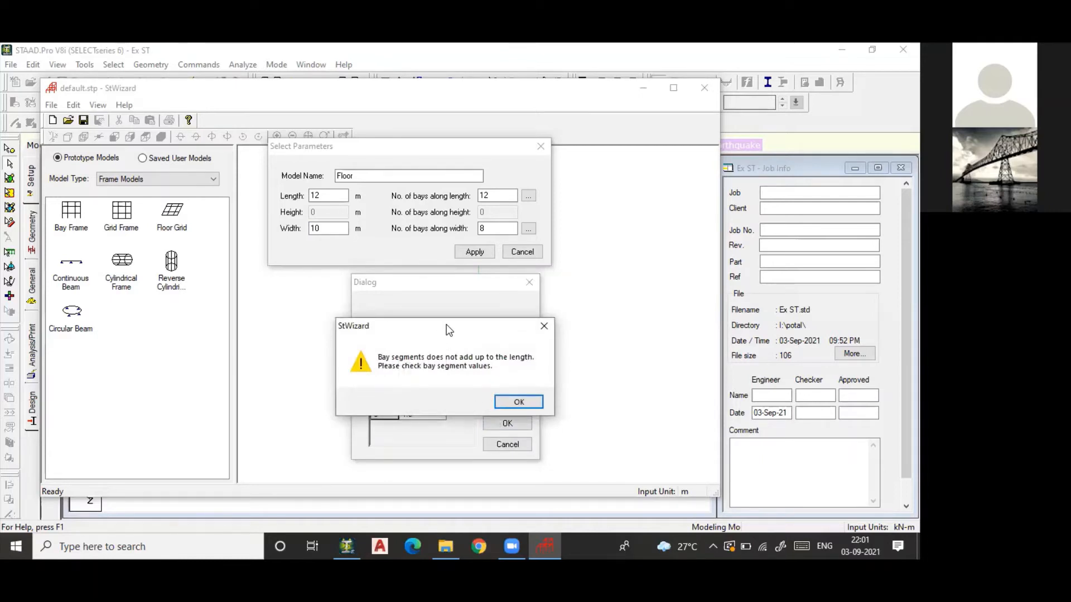
left_click_drag(449, 330, 655, 295)
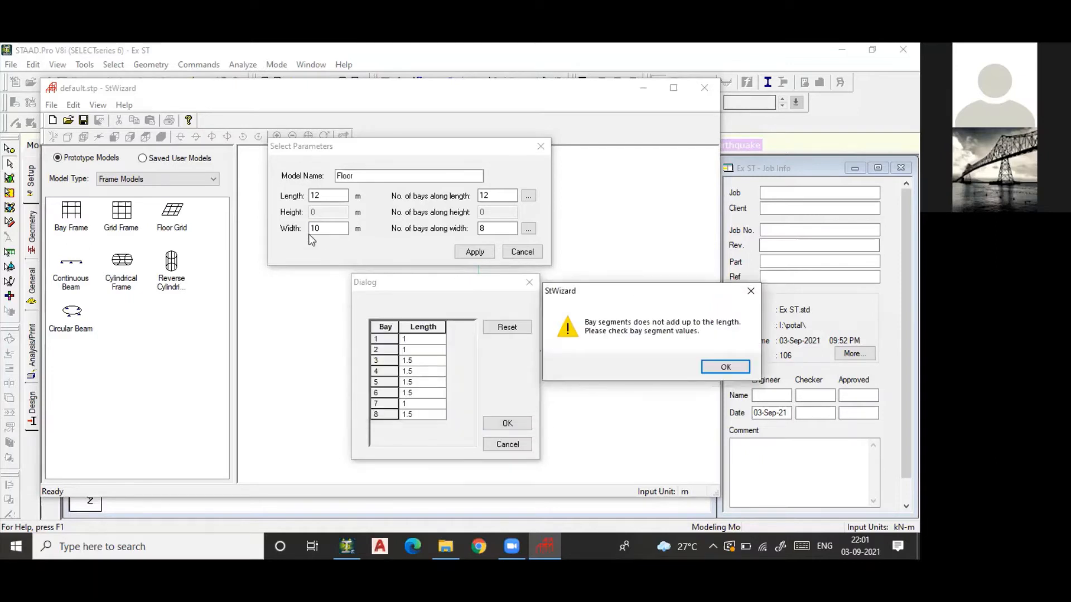
left_click(725, 366)
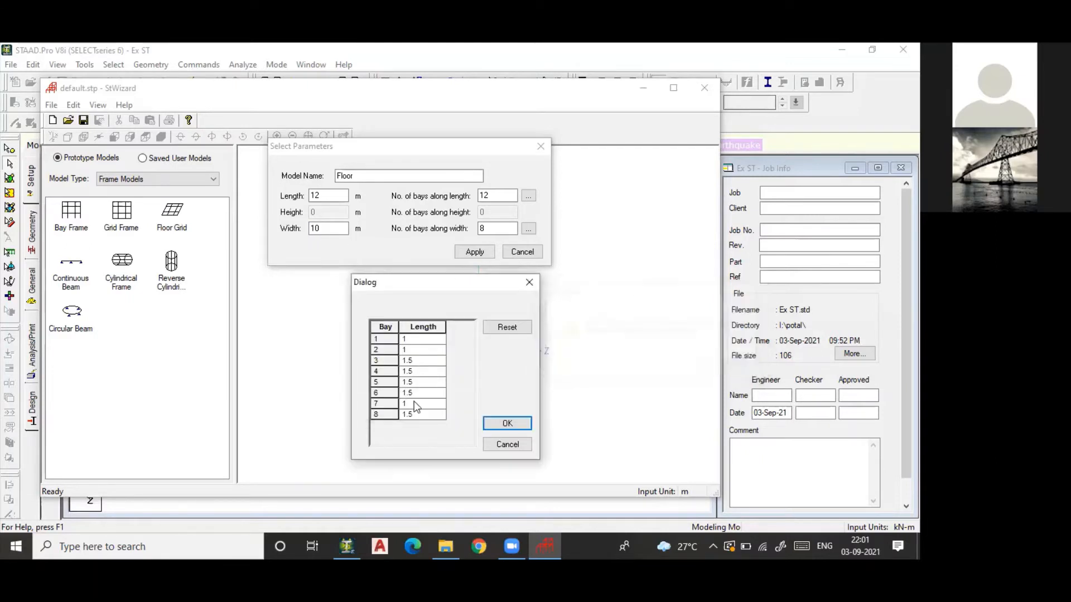
Set bay 8's length back to 1 m and accept the width bay lengths
key("BackSpace")
key("BackSpace")
left_click(505, 425)
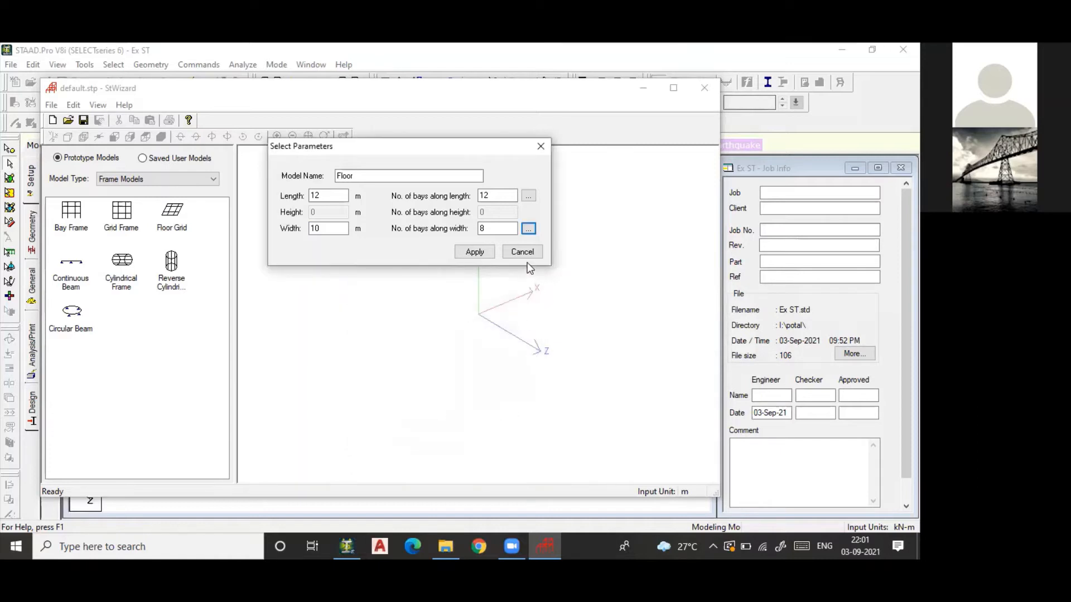
Generate the floor grid and merge it into the STAAD model with X, Y and Z offsets of 0 m
left_click(471, 252)
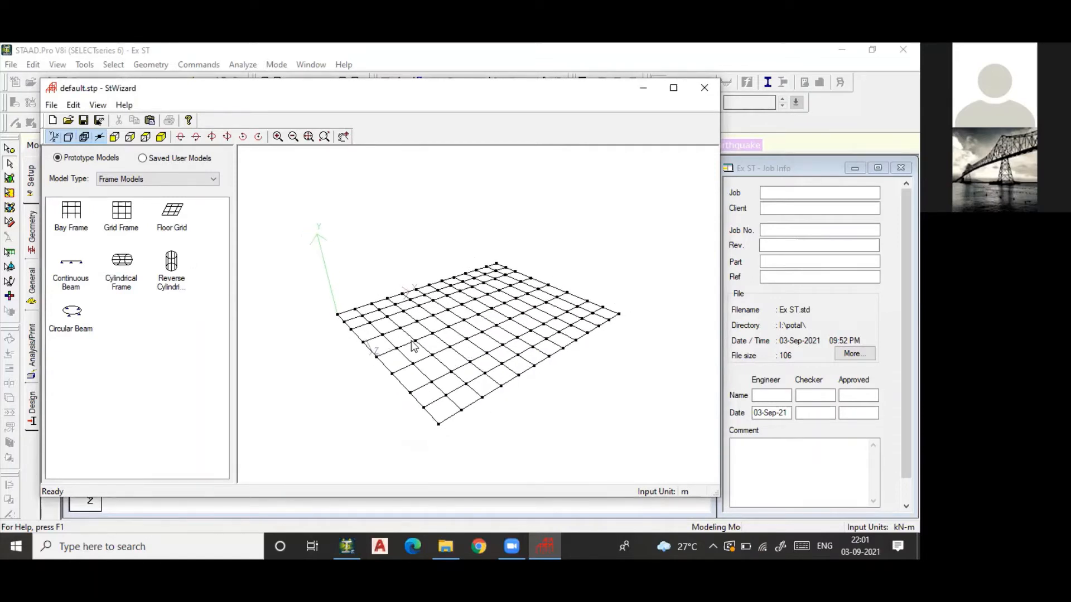
left_click(150, 121)
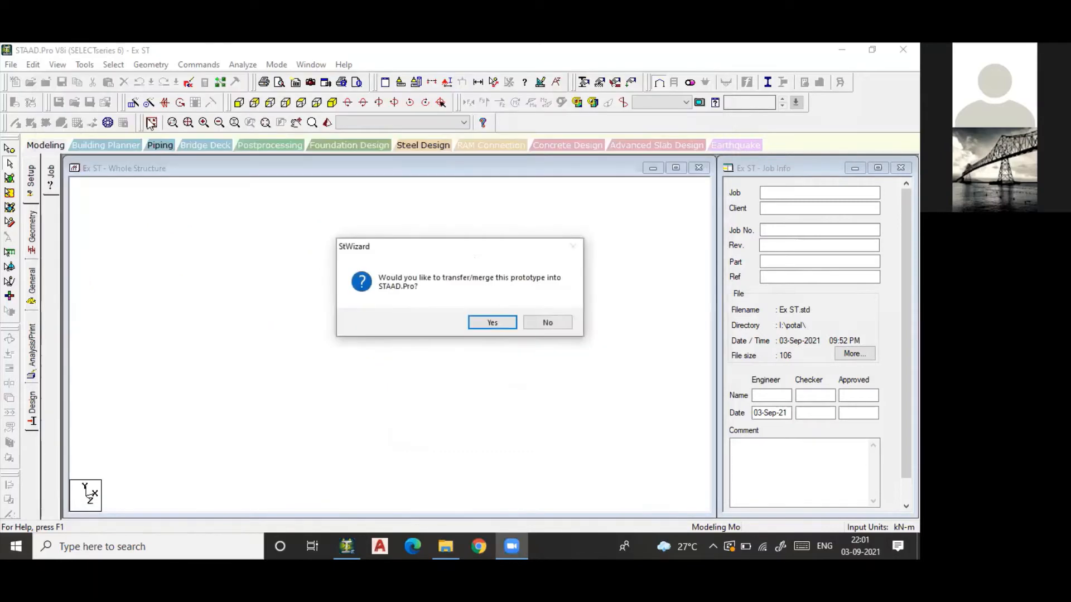
left_click(493, 323)
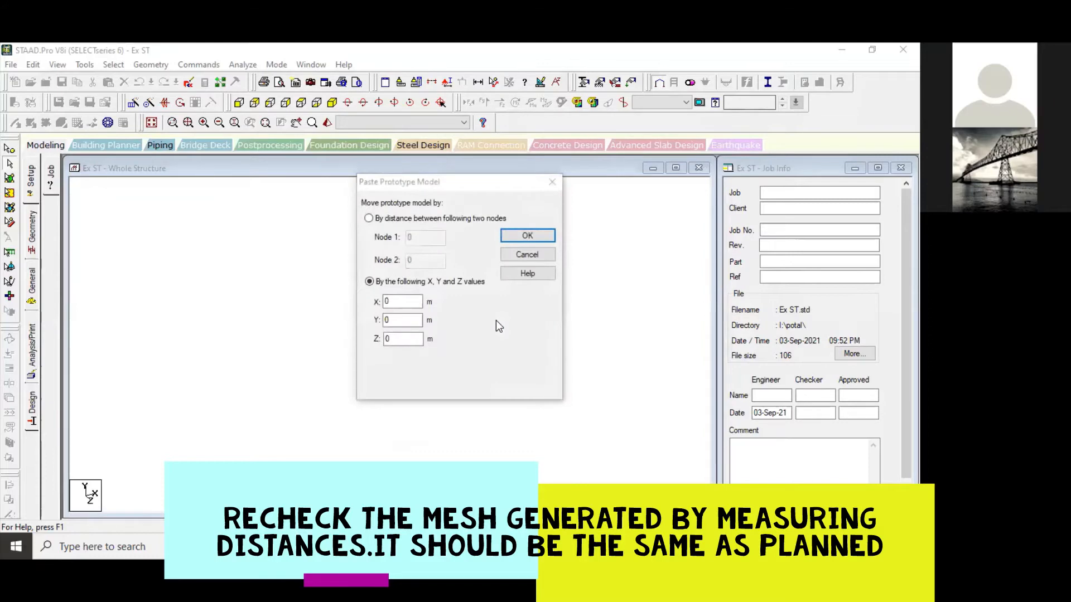
left_click(524, 237)
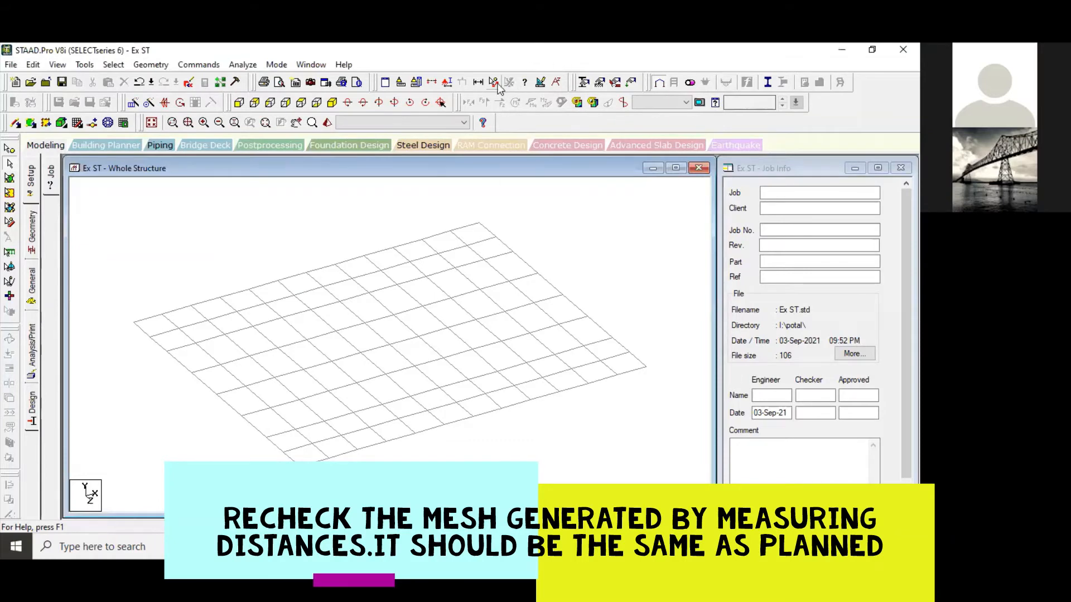
Measure node to node the length of each of the eight bays across the width, and view the grid from above
left_click(494, 85)
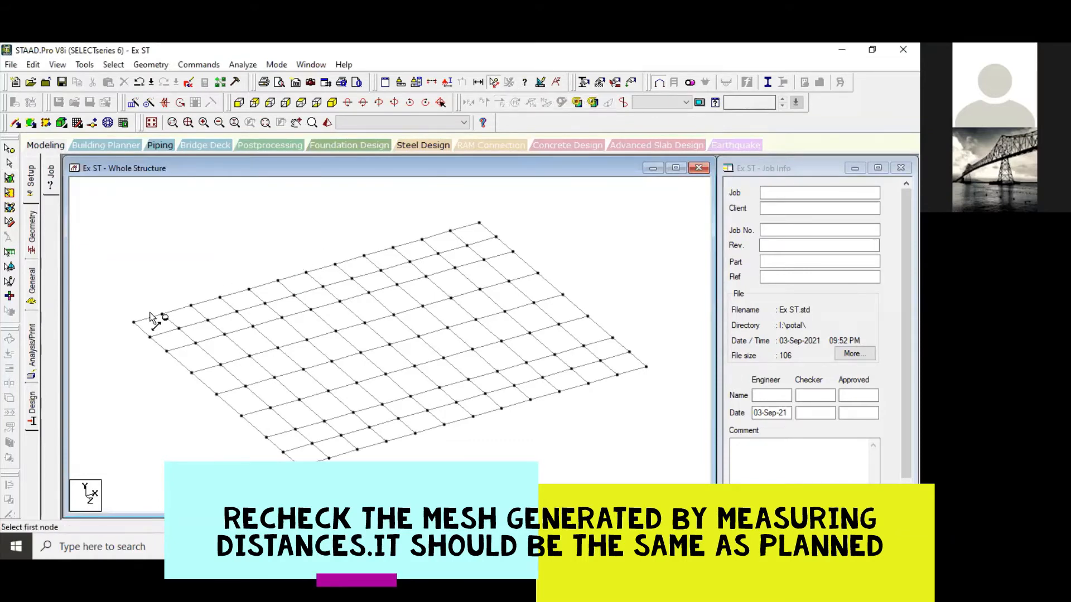
left_click(133, 323)
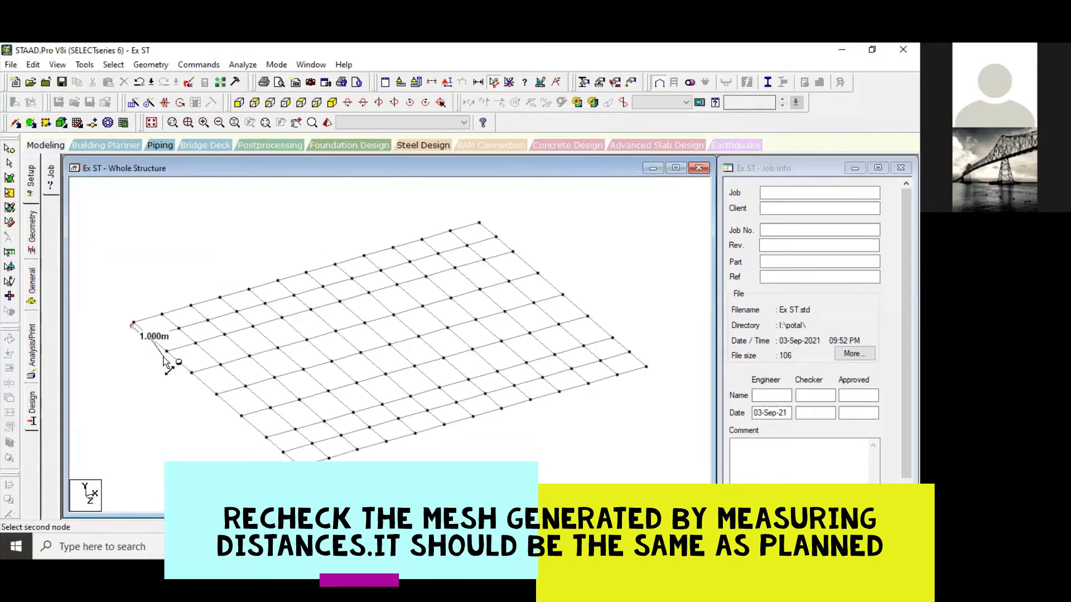
left_click(166, 353)
left_click(200, 347)
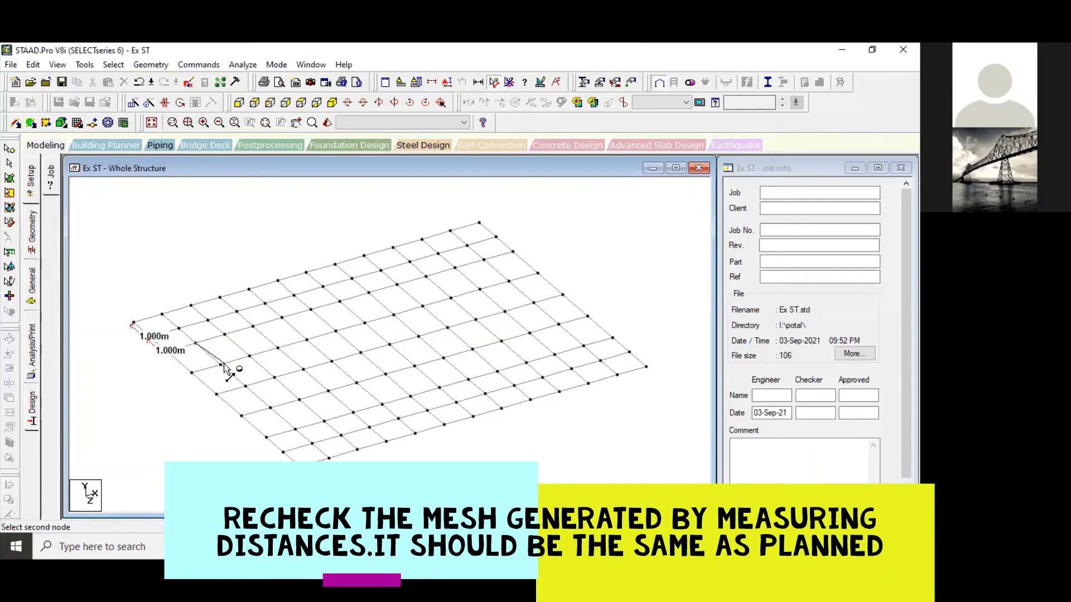
left_click(222, 365)
left_click(249, 358)
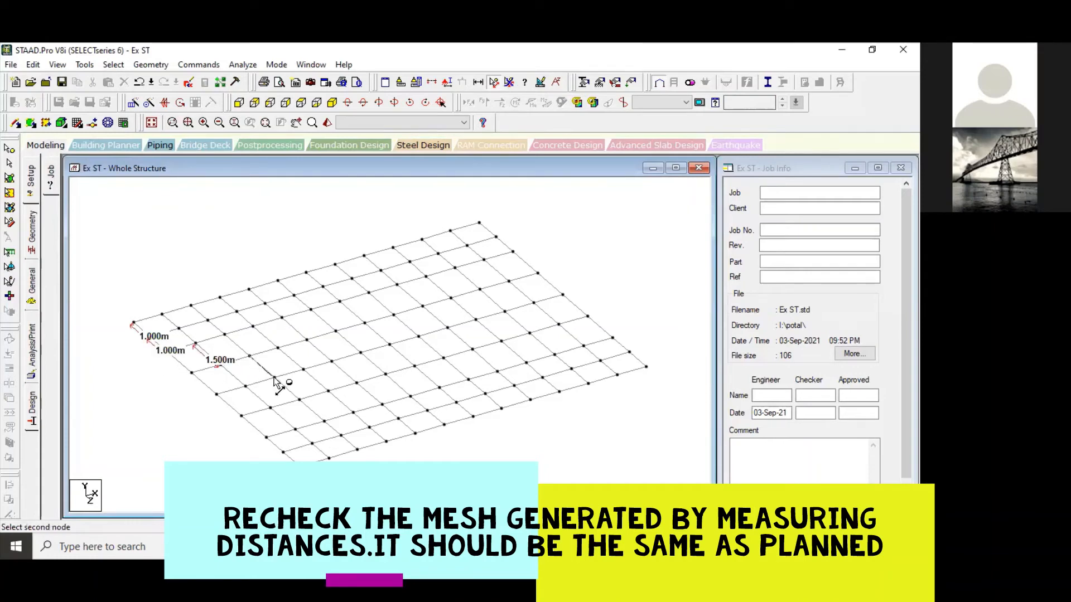
left_click(273, 377)
left_click(304, 371)
left_click(329, 395)
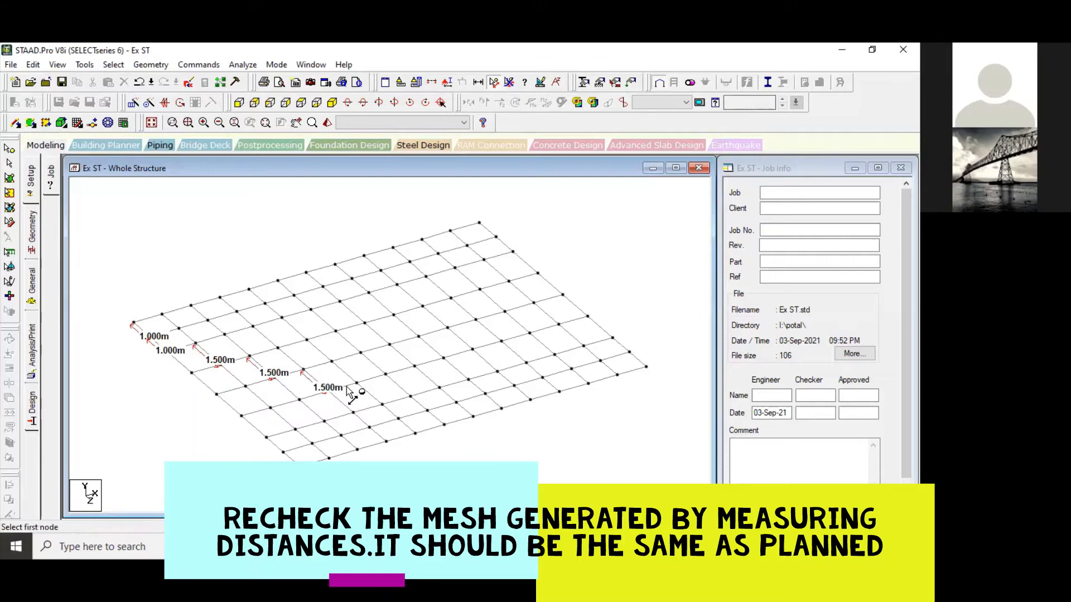
left_click(356, 384)
left_click(383, 410)
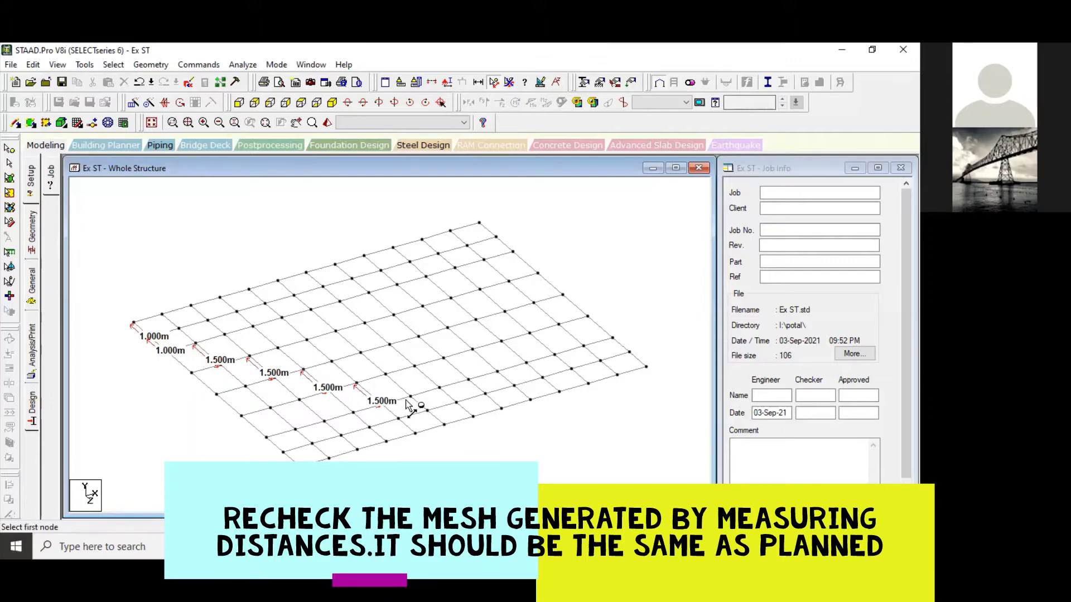
left_click(410, 399)
left_click(427, 416)
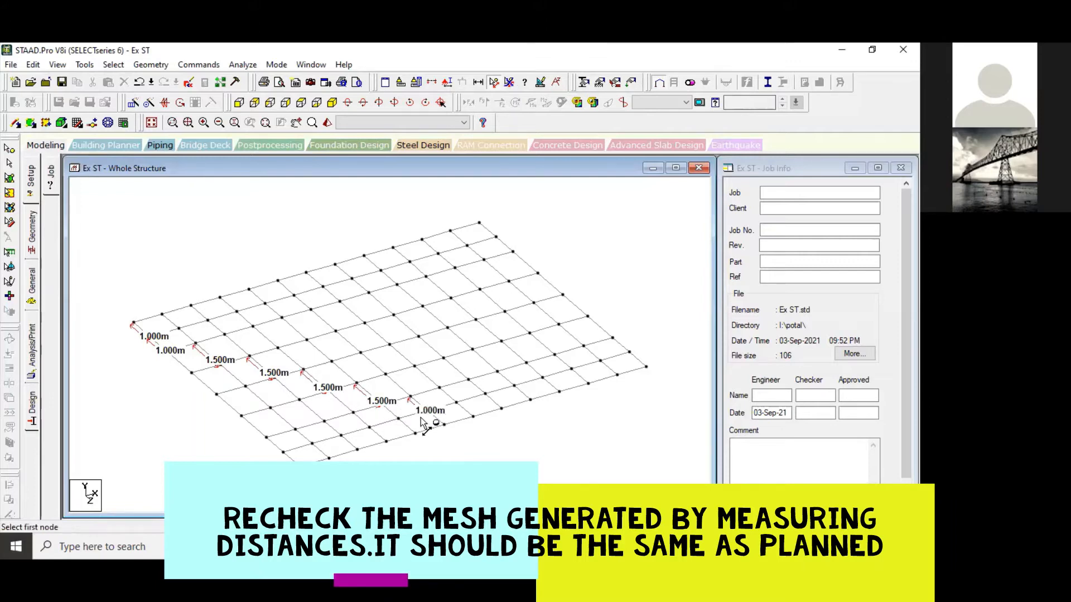
left_click(456, 402)
left_click(471, 417)
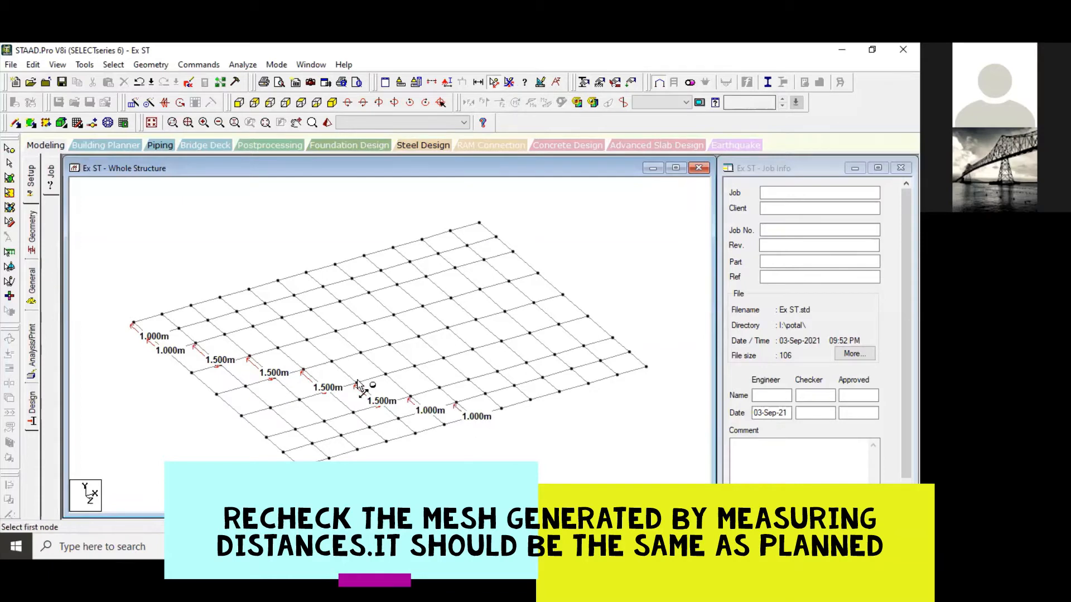
left_click(302, 103)
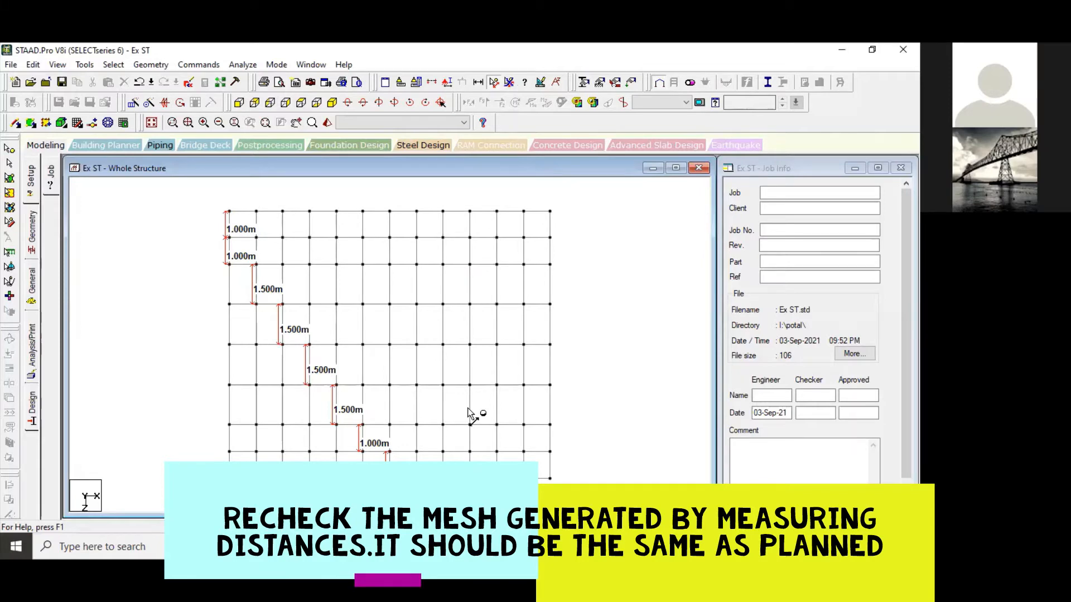
mouse_move(318, 202)
left_mouse_down()
mouse_move(304, 205)
mouse_move(320, 218)
mouse_move(354, 205)
mouse_move(314, 202)
mouse_move(370, 201)
mouse_move(378, 218)
mouse_move(360, 203)
left_mouse_up()
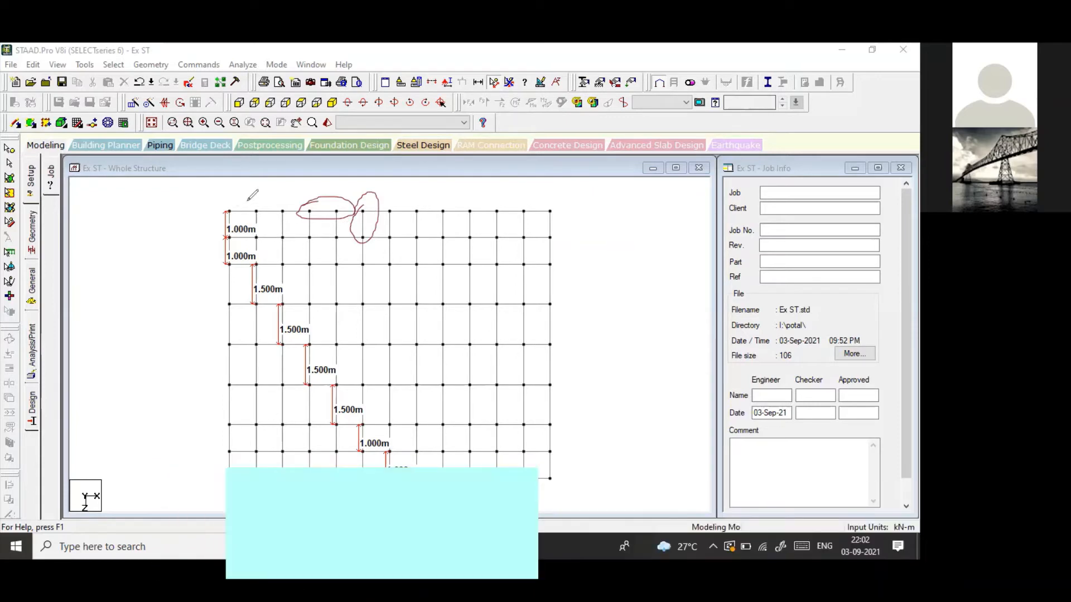
left_click_drag(211, 216, 224, 202)
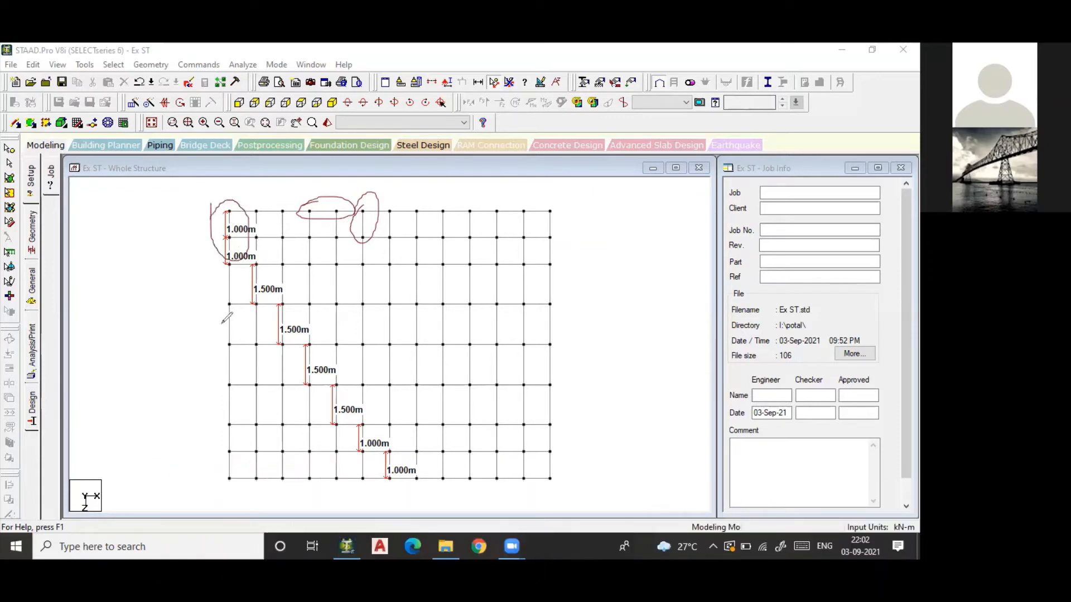
mouse_move(229, 343)
left_mouse_down()
mouse_move(255, 353)
mouse_move(223, 338)
mouse_move(252, 323)
left_mouse_up()
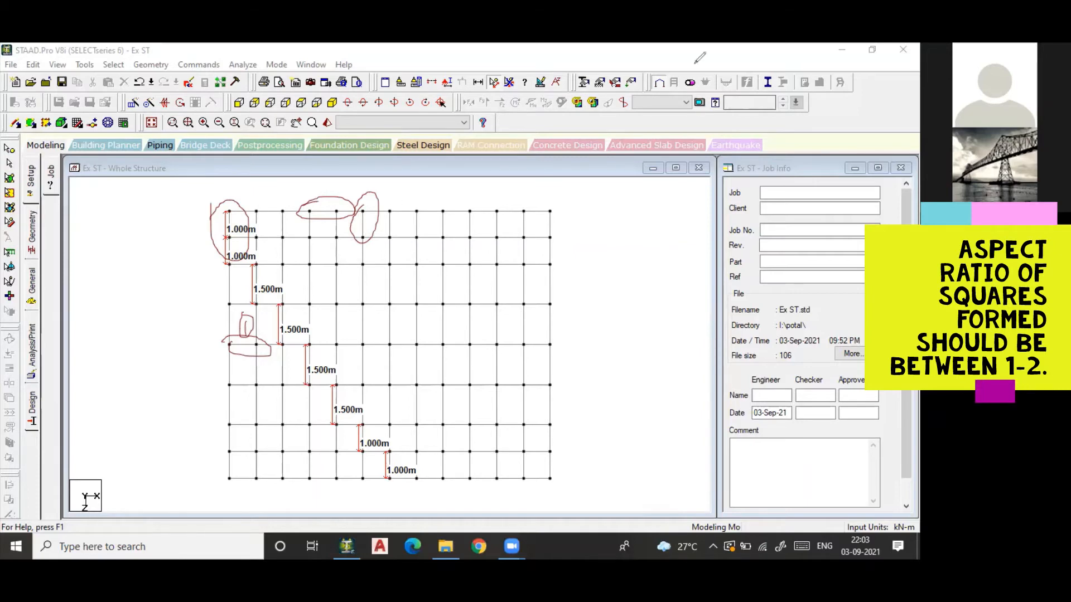
left_click(738, 92)
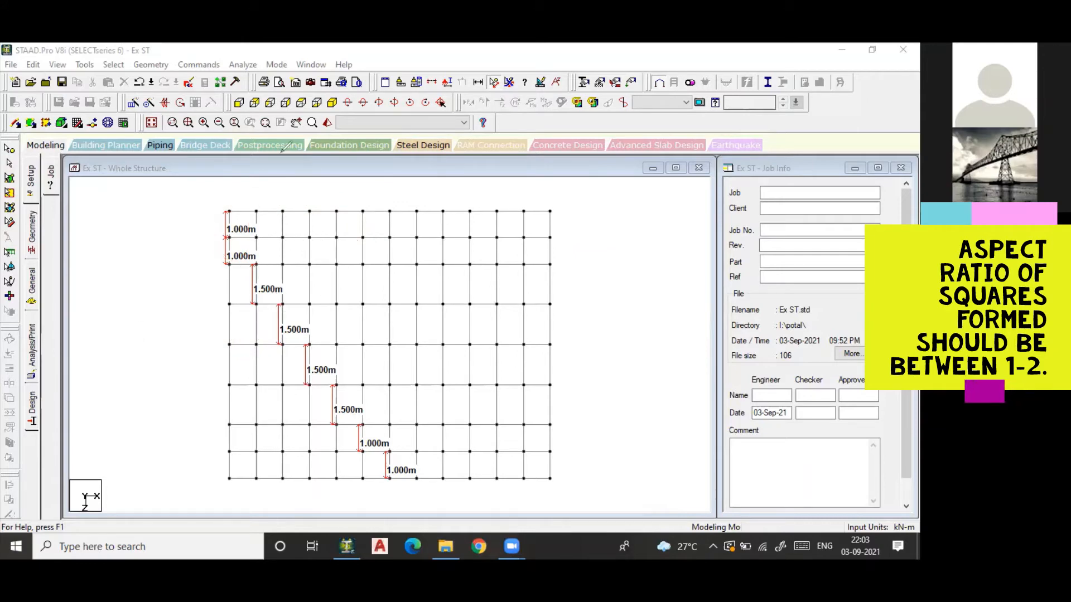
Measure the spacing of two neighbouring bays along the grid's length, in the first two rows of nodes
left_click(509, 84)
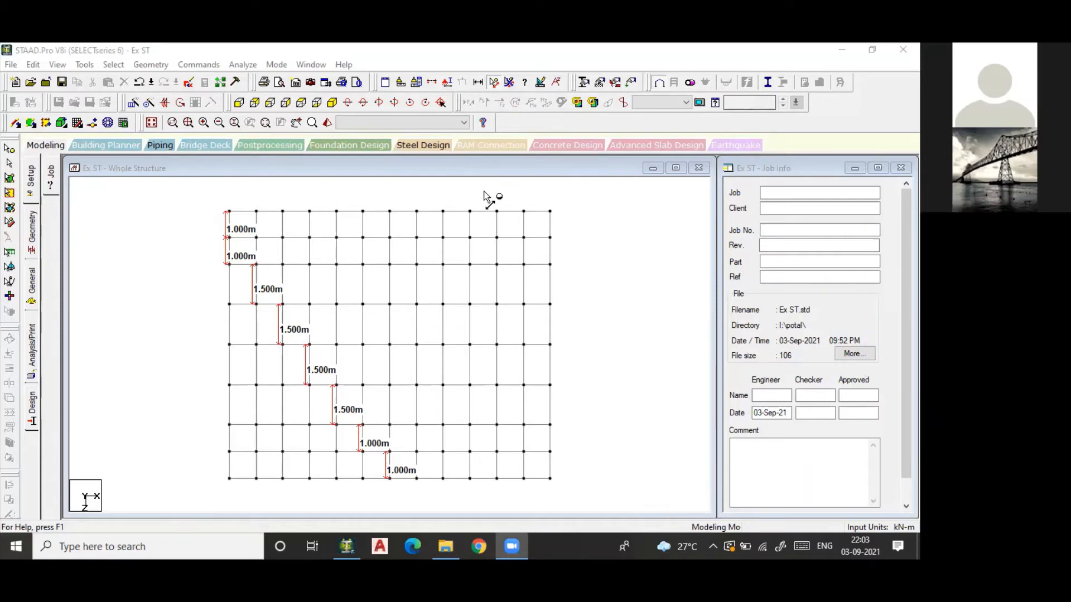
left_click(337, 212)
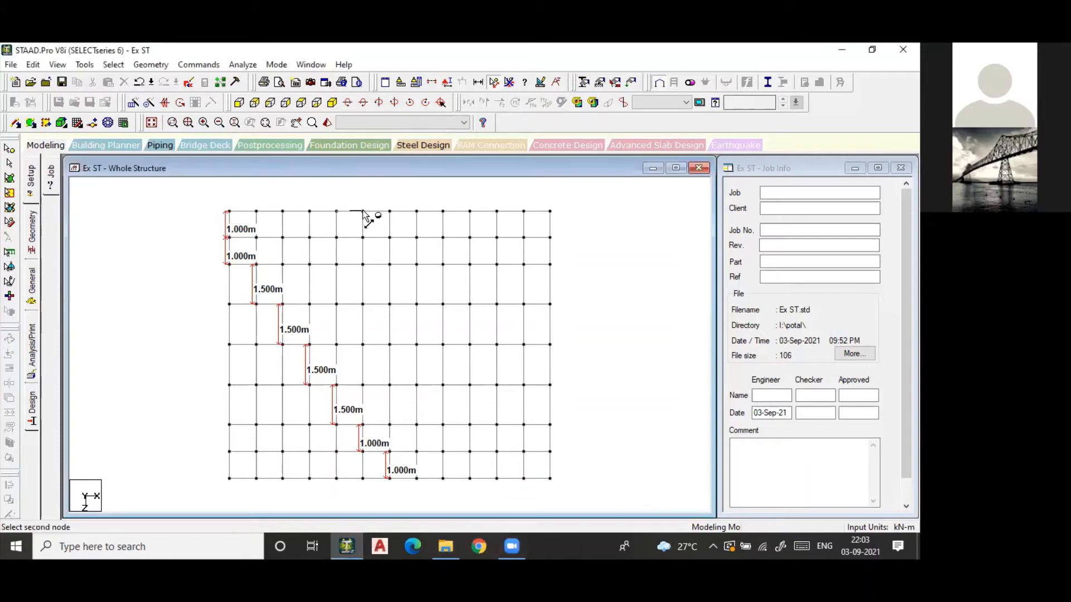
left_click(363, 212)
left_click(363, 238)
left_click(390, 238)
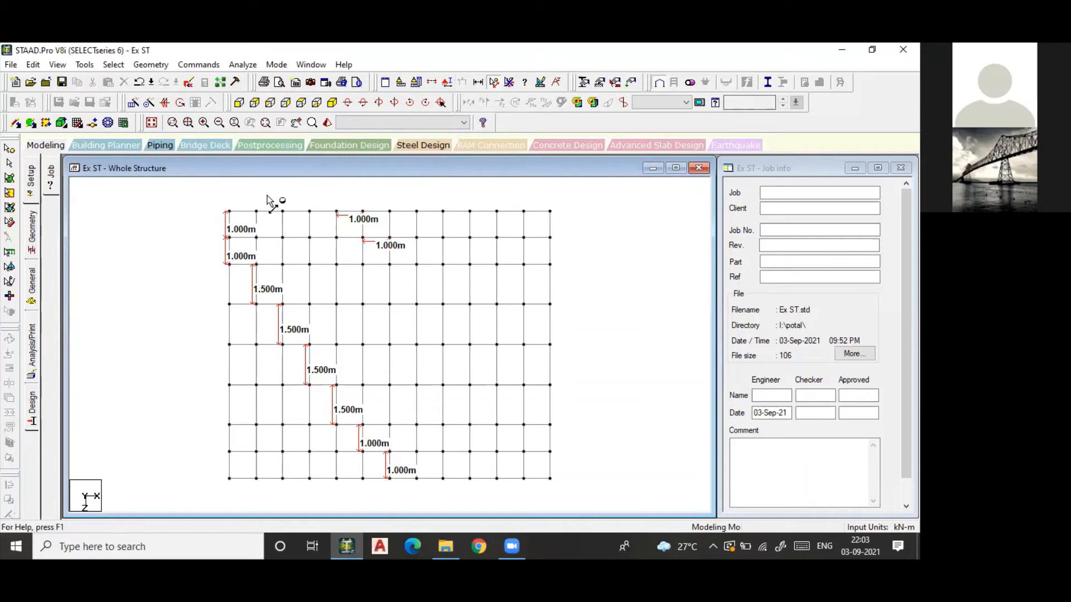
Clear the displayed node distances and measure the grid's overall length and overall width between its corner nodes
left_click(509, 83)
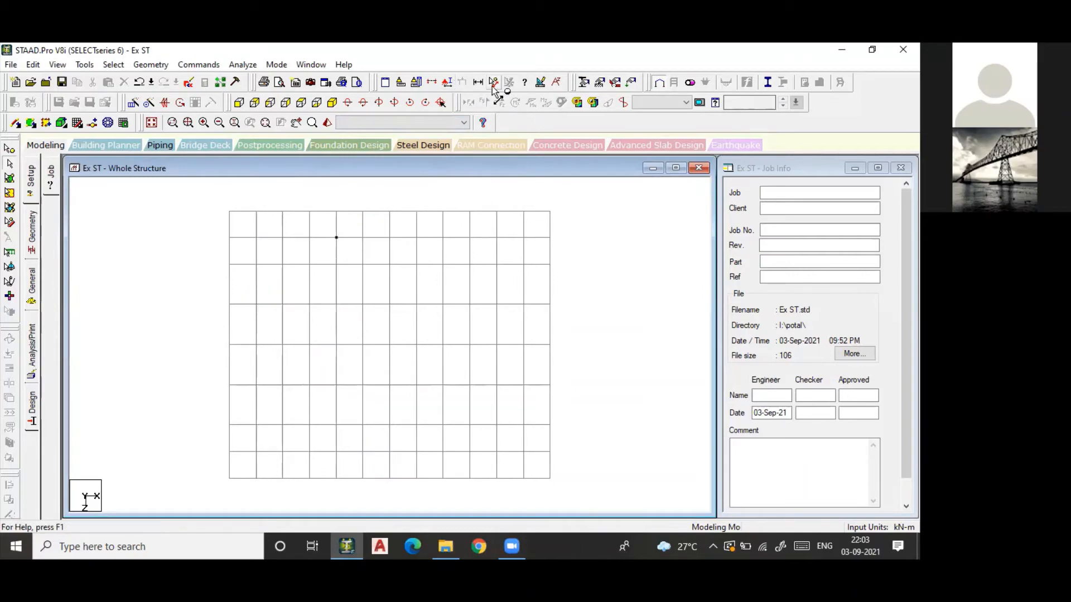
left_click(493, 82)
left_click(228, 212)
left_click(550, 212)
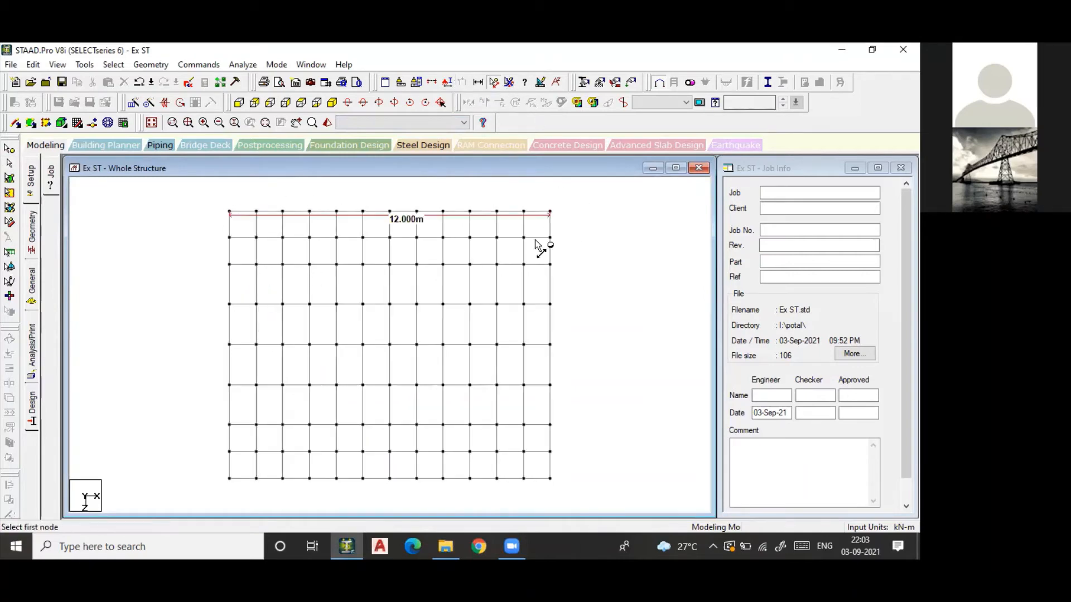
left_click(228, 212)
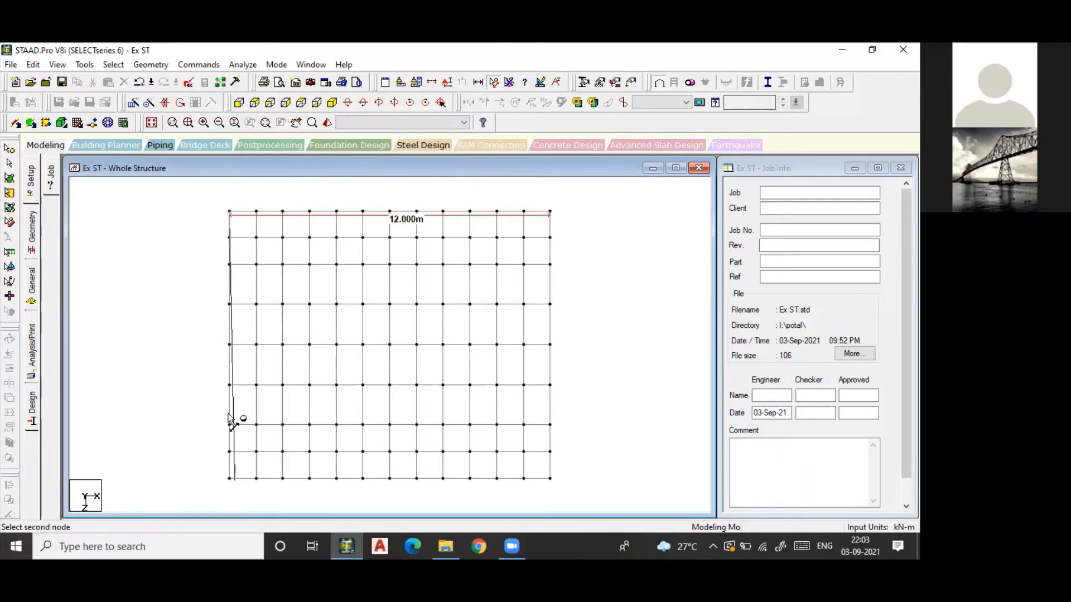
left_click(229, 478)
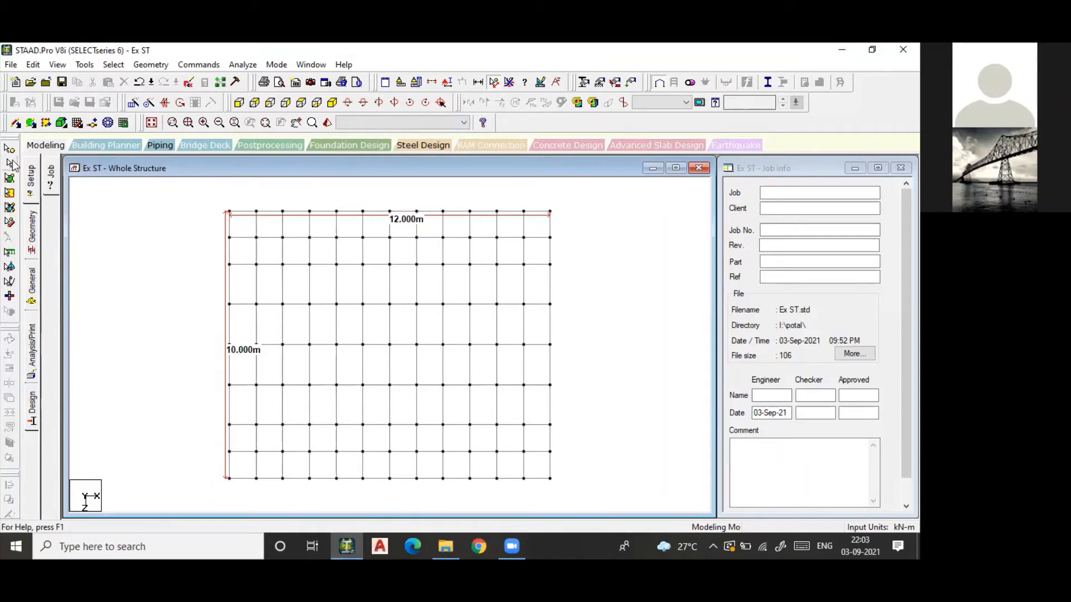
Select all beams along the three longitudinal girder lines, in the third, fifth and seventh rows of the grid
left_click(10, 164)
left_click_drag(203, 255, 597, 269)
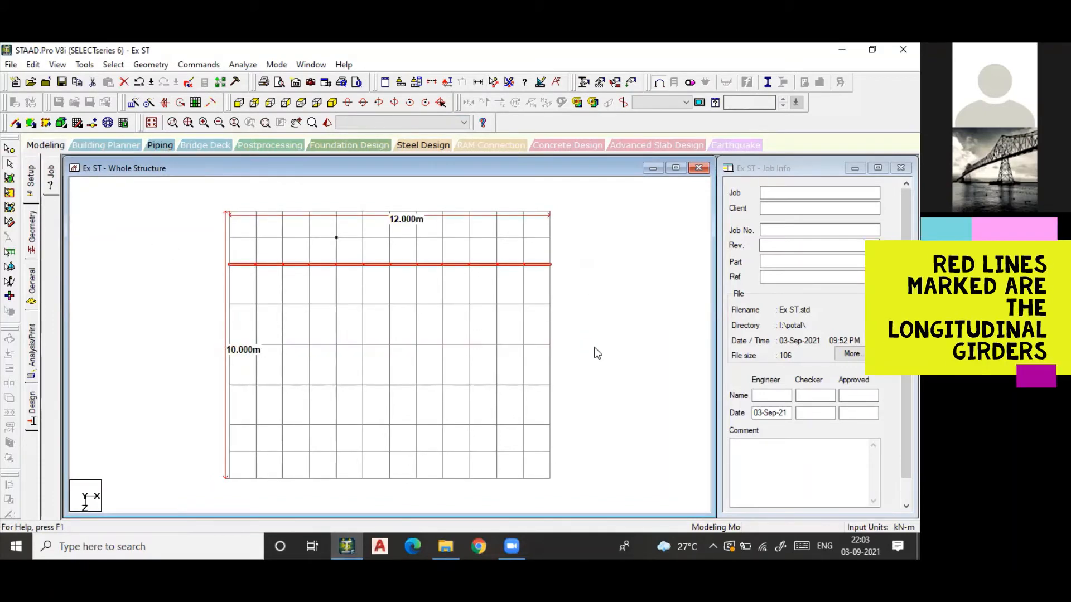
left_click_drag(575, 336, 189, 355)
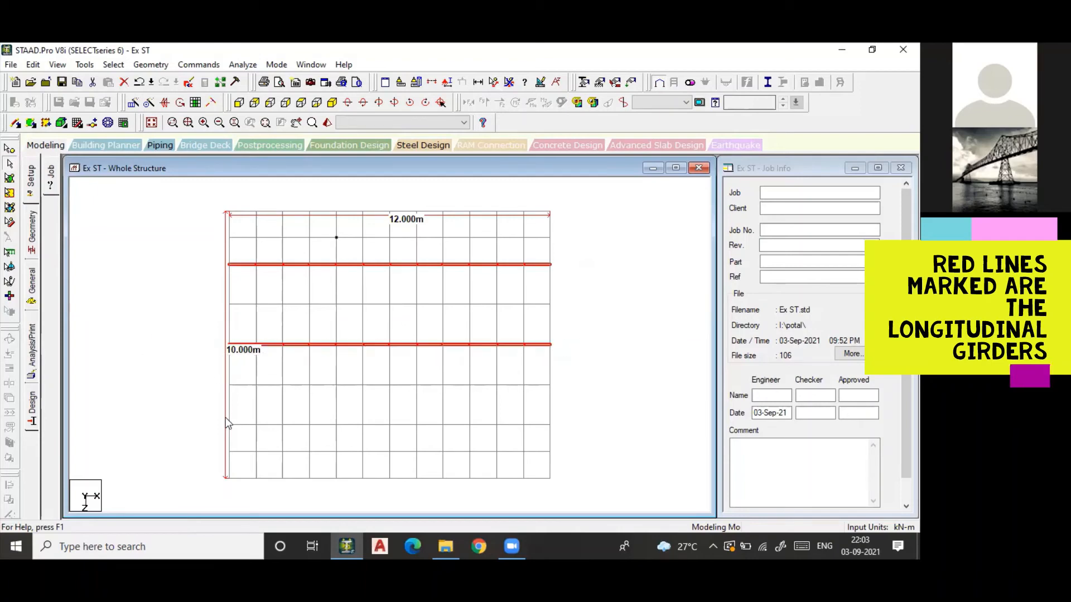
left_click_drag(225, 417, 225, 419)
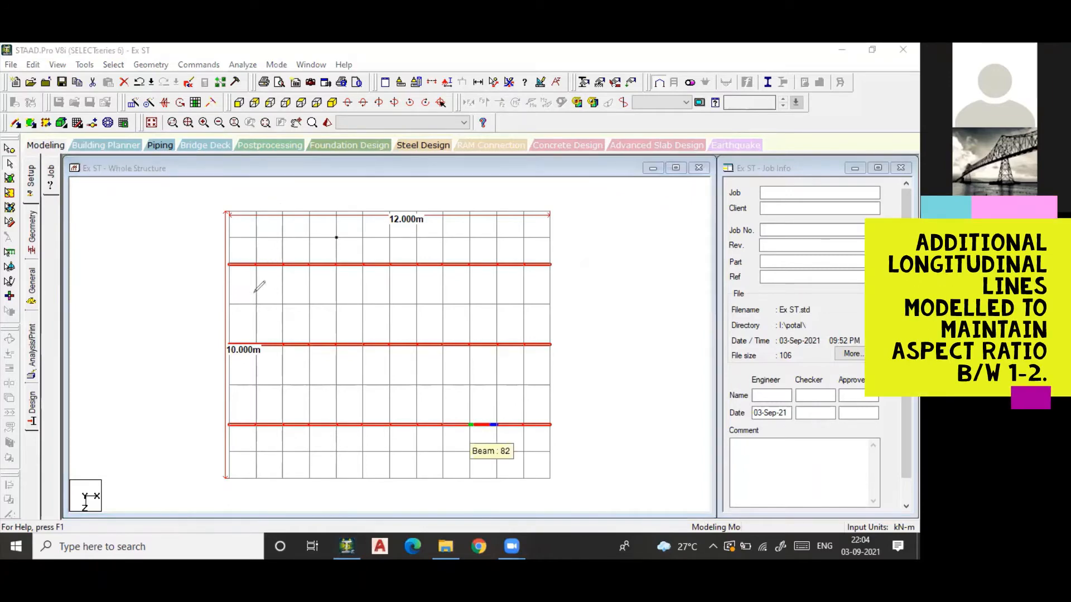
mouse_move(246, 311)
left_mouse_down()
mouse_move(268, 320)
mouse_move(297, 309)
left_mouse_up()
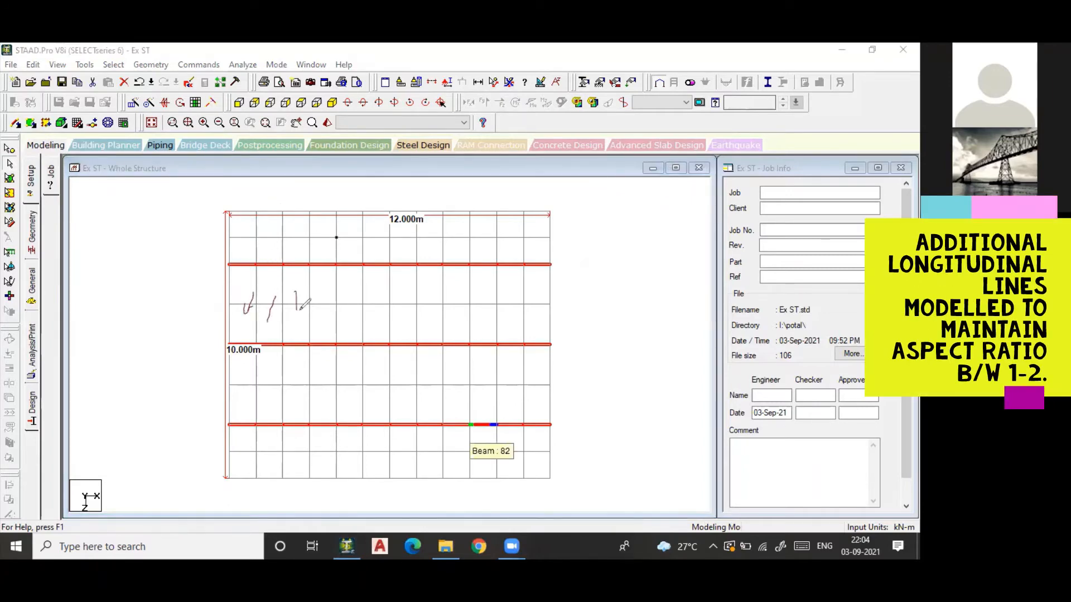
left_click_drag(440, 270, 441, 354)
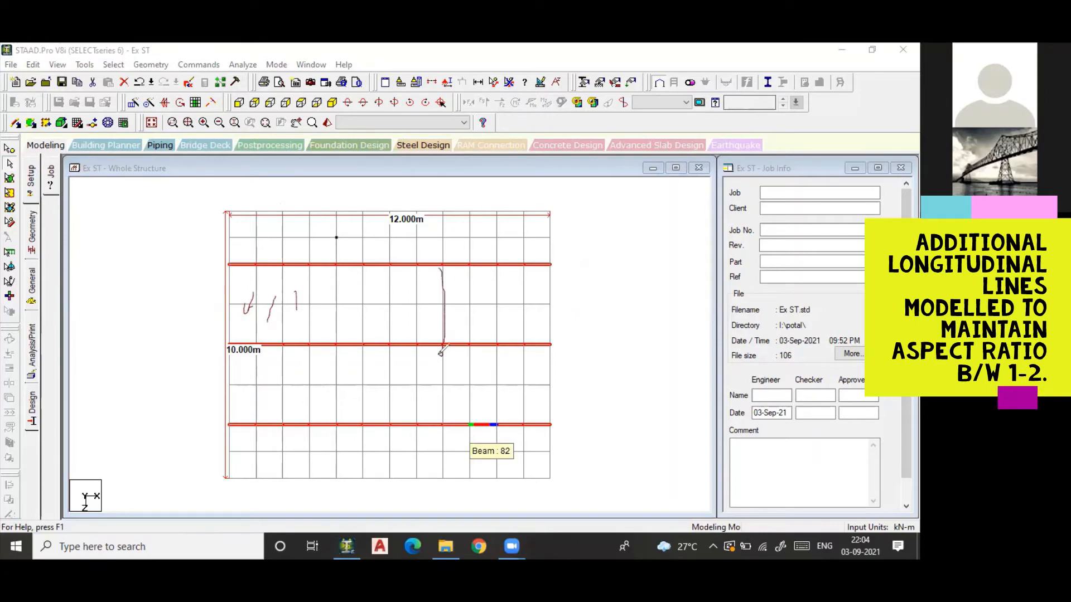
mouse_move(570, 269)
left_mouse_down()
mouse_move(567, 337)
mouse_move(625, 340)
mouse_move(624, 254)
mouse_move(557, 273)
left_mouse_up()
left_click_drag(634, 285, 639, 312)
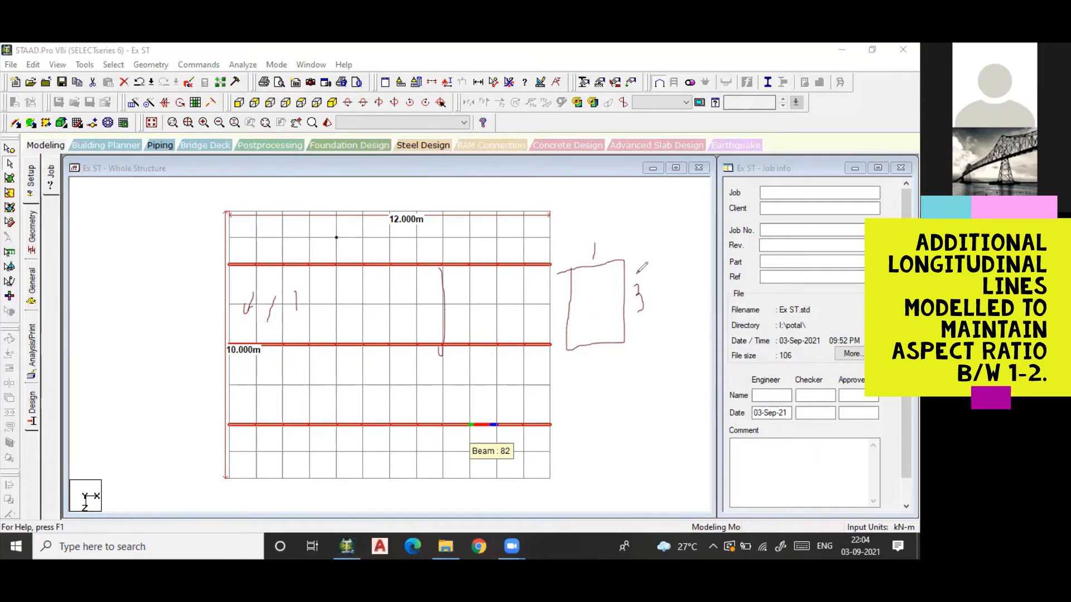
left_click_drag(608, 254, 624, 234)
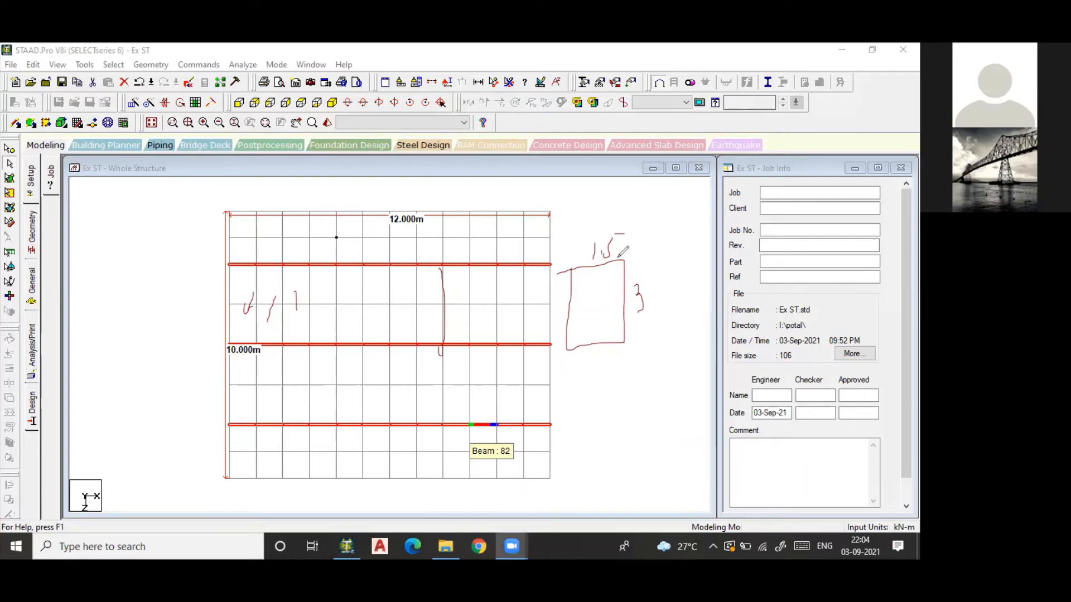
mouse_move(362, 283)
left_mouse_down()
mouse_move(340, 326)
mouse_move(378, 337)
left_mouse_up()
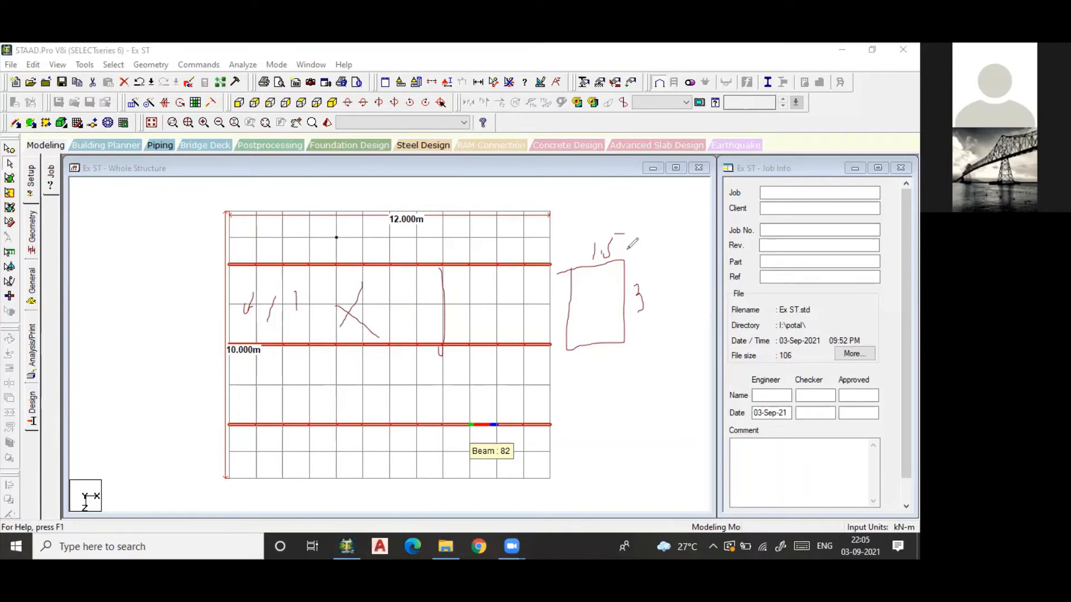
mouse_move(608, 224)
left_mouse_down()
mouse_move(629, 245)
mouse_move(637, 277)
left_mouse_up()
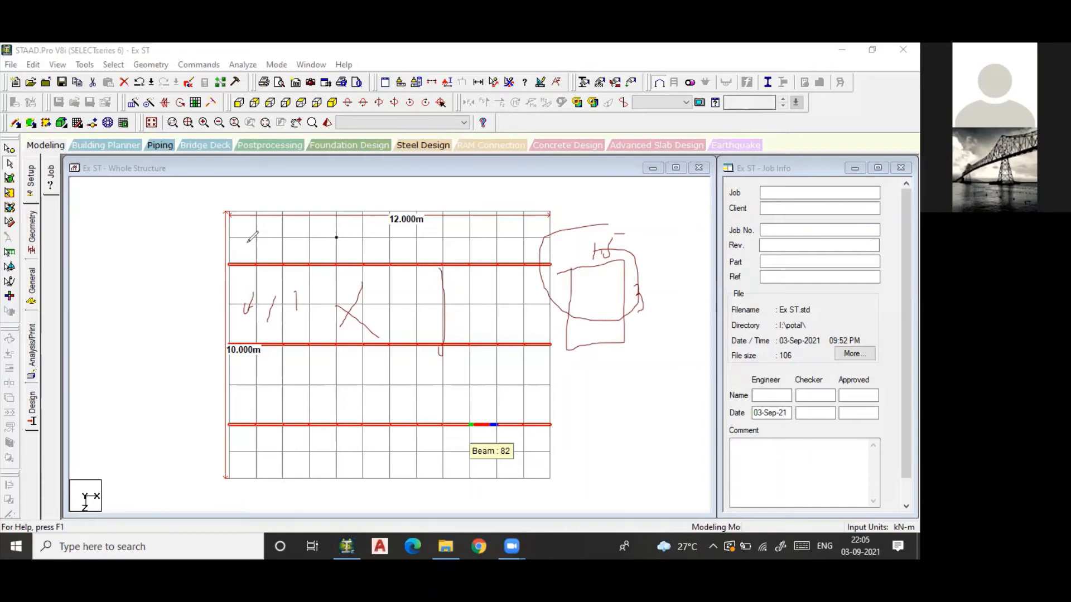
left_click(294, 186)
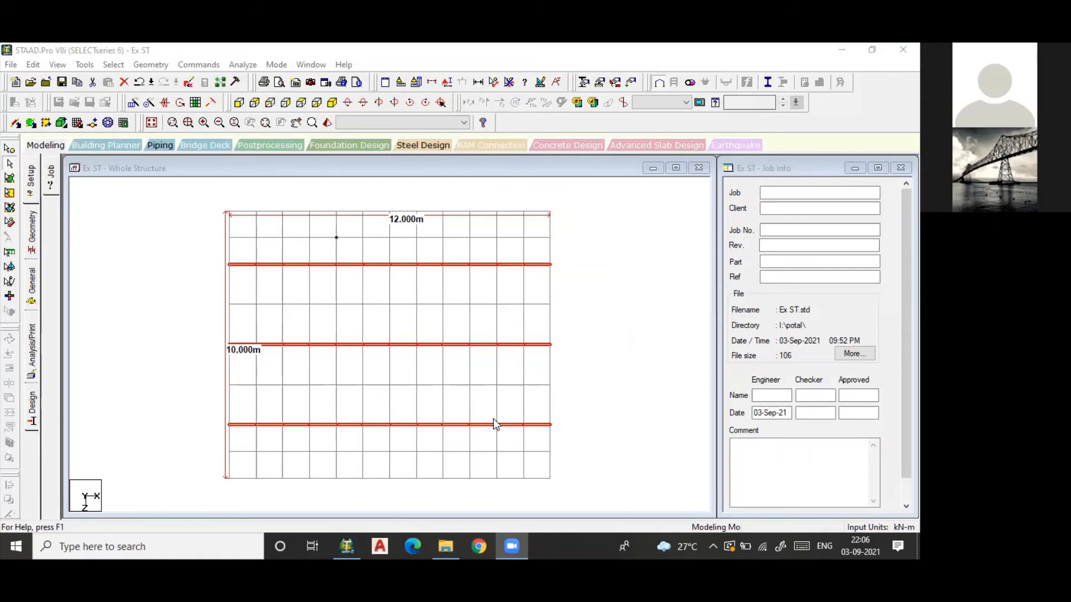
scroll(509, 320, "down", 2)
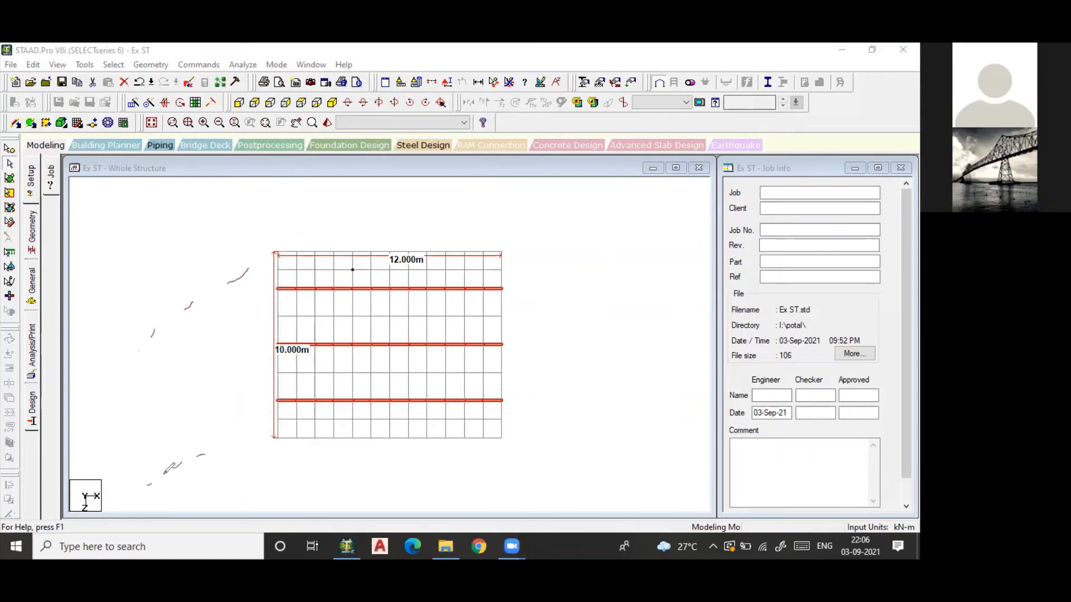
left_click_drag(205, 455, 215, 449)
left_click_drag(227, 442, 260, 434)
mouse_move(256, 224)
left_mouse_down()
mouse_move(242, 361)
mouse_move(271, 469)
mouse_move(282, 288)
mouse_move(246, 241)
mouse_move(286, 233)
left_mouse_up()
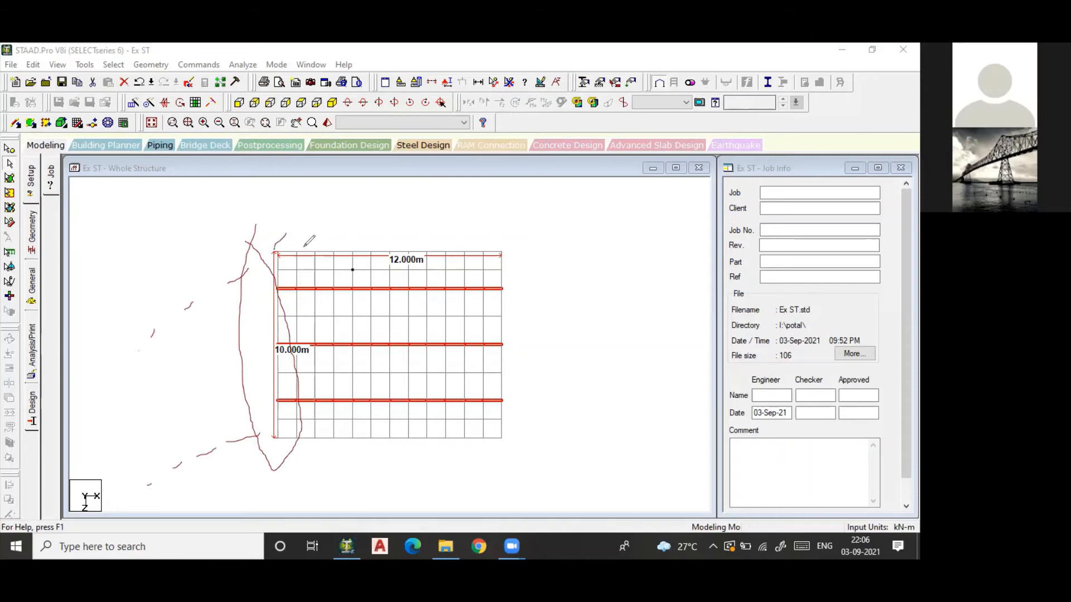
mouse_move(299, 249)
left_mouse_down()
mouse_move(338, 226)
mouse_move(277, 242)
mouse_move(310, 222)
left_mouse_up()
left_click_drag(317, 218, 328, 216)
left_click_drag(342, 213, 351, 213)
left_click_drag(353, 212, 382, 212)
left_click_drag(396, 215, 408, 217)
left_click_drag(424, 221, 489, 244)
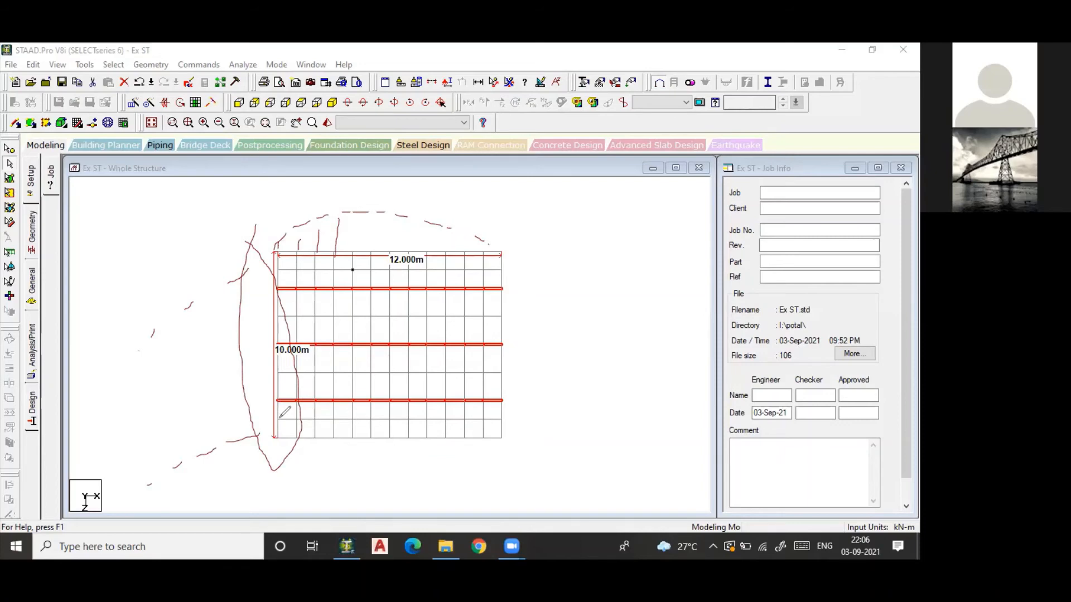
mouse_move(281, 417)
left_mouse_down()
mouse_move(283, 409)
mouse_move(303, 418)
mouse_move(445, 414)
left_mouse_up()
mouse_move(472, 204)
left_mouse_down()
mouse_move(394, 177)
mouse_move(223, 408)
mouse_move(508, 502)
left_mouse_up()
left_click_drag(562, 403, 353, 210)
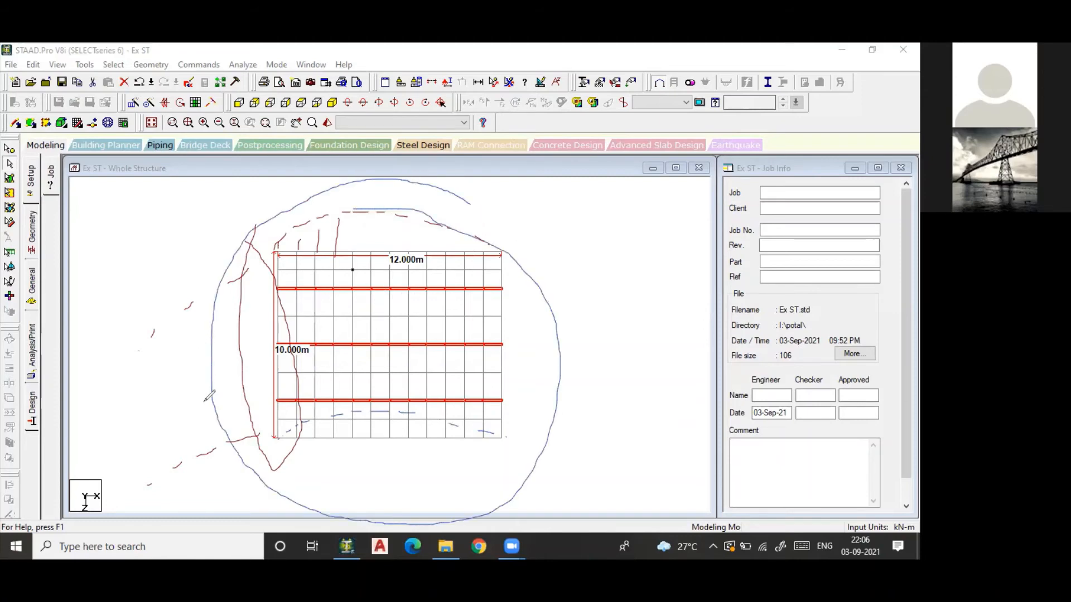
mouse_move(267, 444)
left_mouse_down()
mouse_move(429, 412)
mouse_move(490, 439)
left_mouse_up()
mouse_move(277, 248)
left_mouse_down()
mouse_move(304, 223)
mouse_move(489, 252)
left_mouse_up()
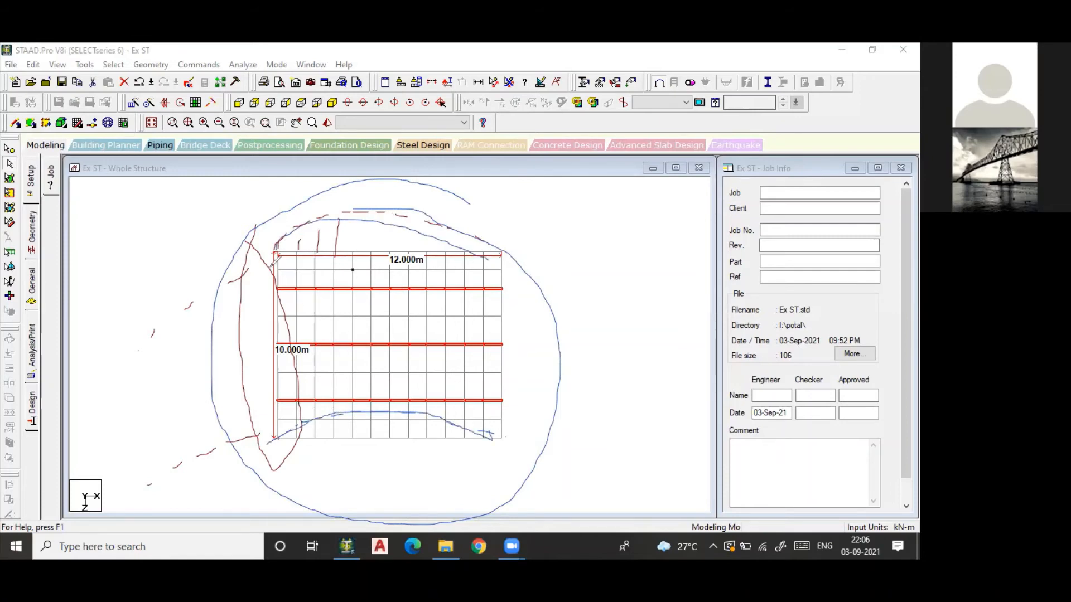
mouse_move(298, 244)
left_mouse_down()
mouse_move(248, 301)
mouse_move(303, 410)
mouse_move(526, 370)
mouse_move(446, 258)
mouse_move(275, 256)
left_mouse_up()
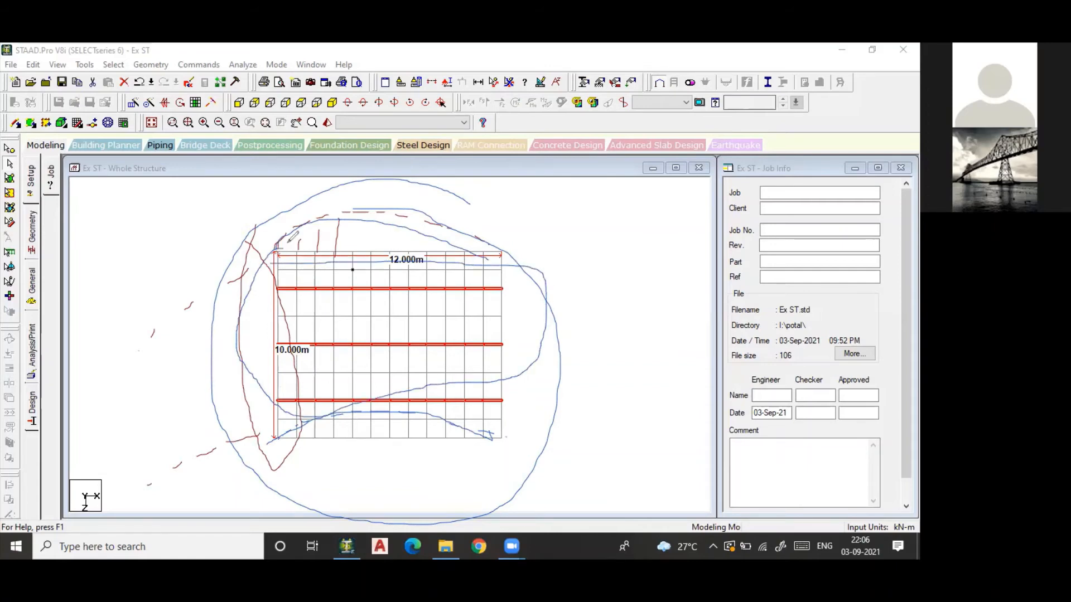
left_click(647, 153)
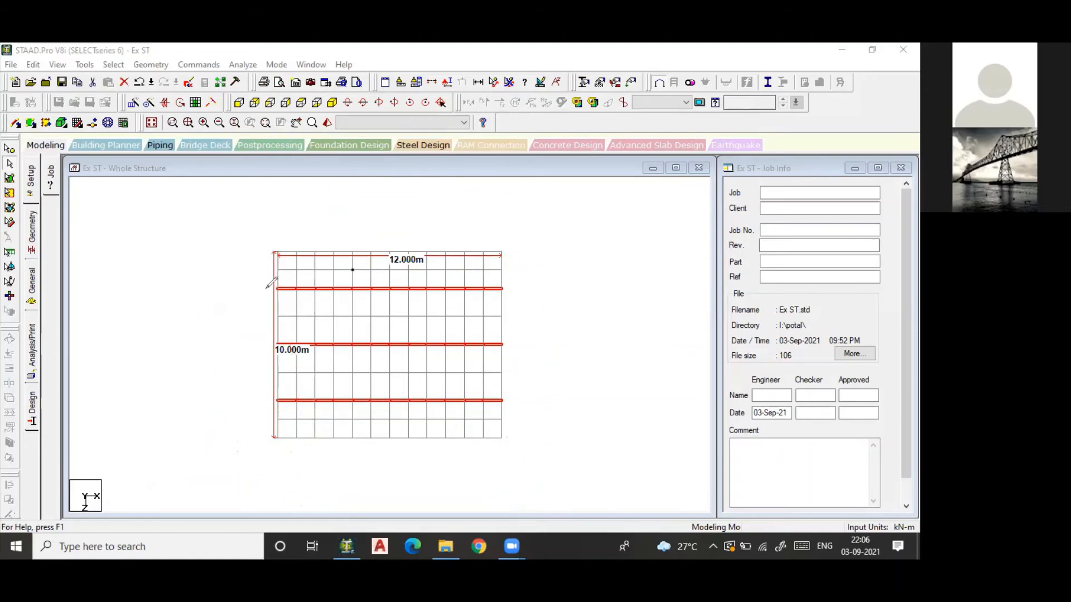
mouse_move(274, 247)
left_mouse_down()
mouse_move(265, 405)
mouse_move(286, 453)
mouse_move(319, 275)
mouse_move(305, 251)
left_mouse_up()
left_click_drag(236, 257, 304, 251)
mouse_move(493, 236)
left_mouse_down()
mouse_move(464, 399)
mouse_move(544, 374)
mouse_move(485, 214)
left_mouse_up()
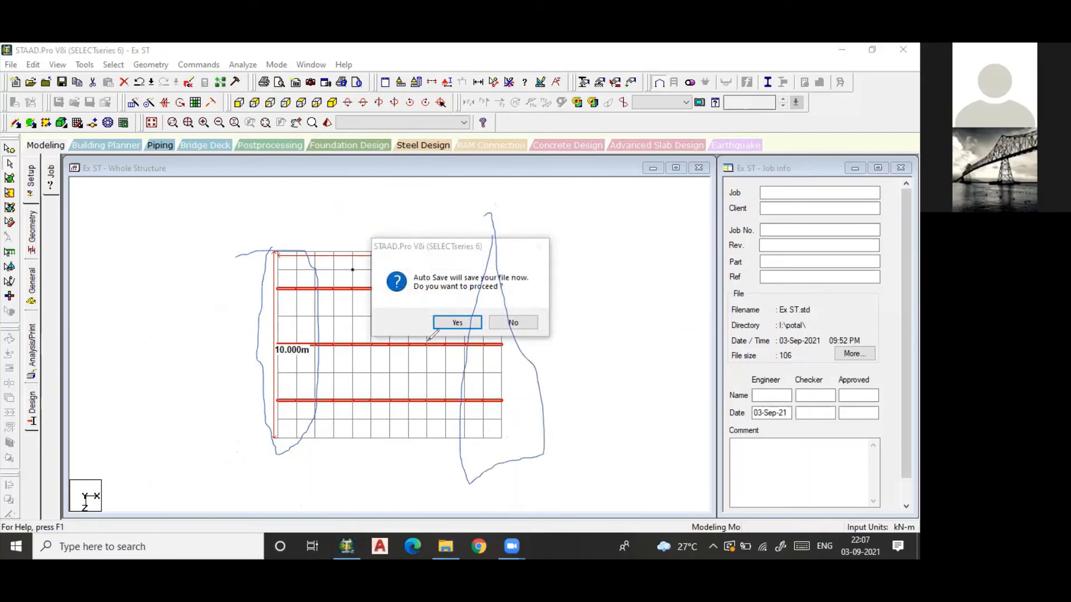
Accept the Auto Save request and save the modified structure
left_click(555, 202)
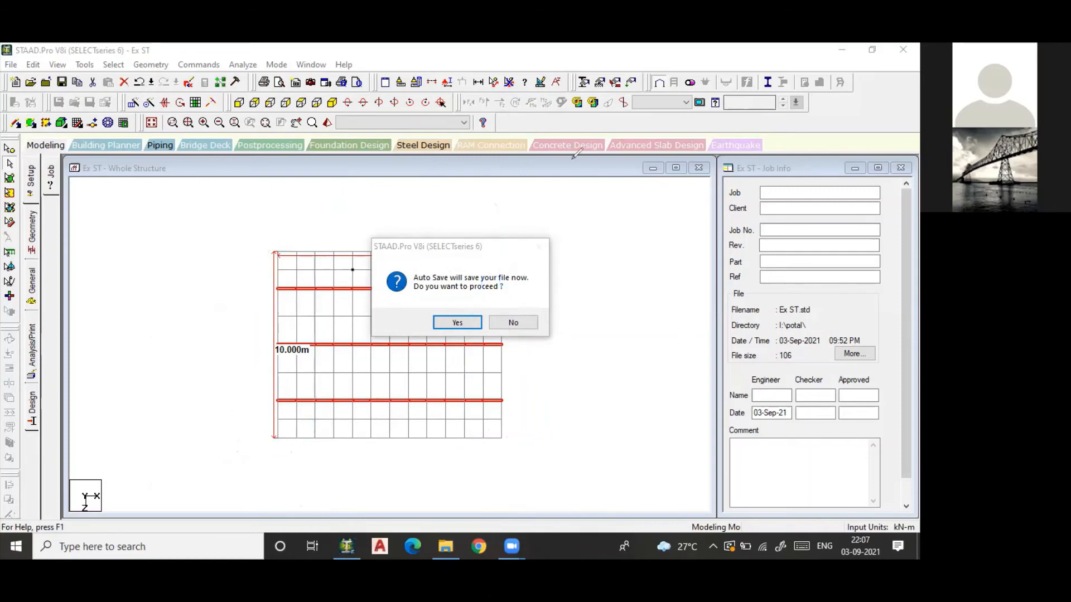
left_click(458, 322)
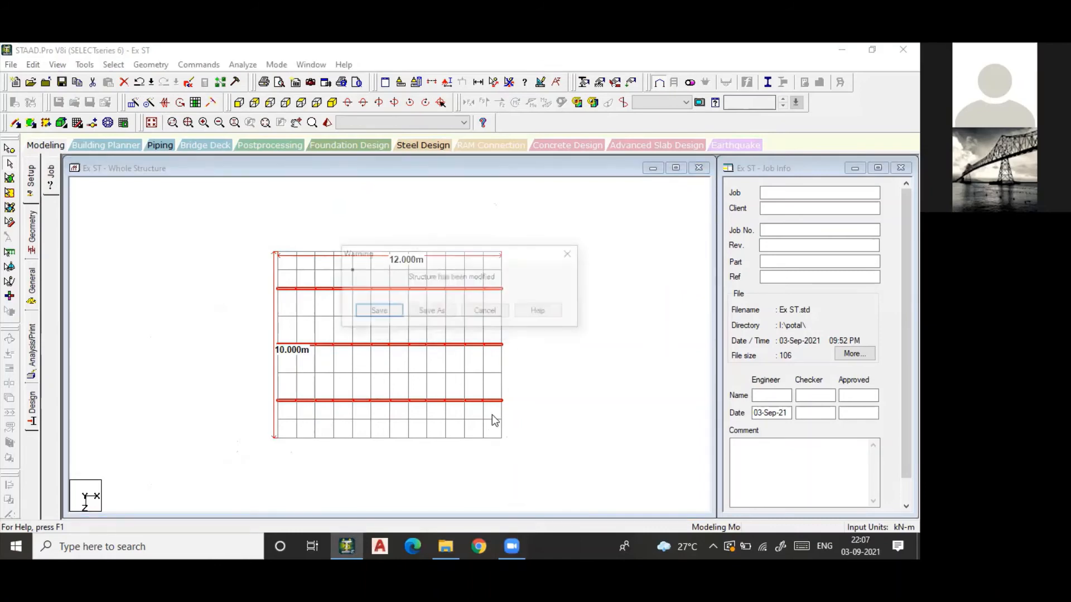
left_click(446, 310)
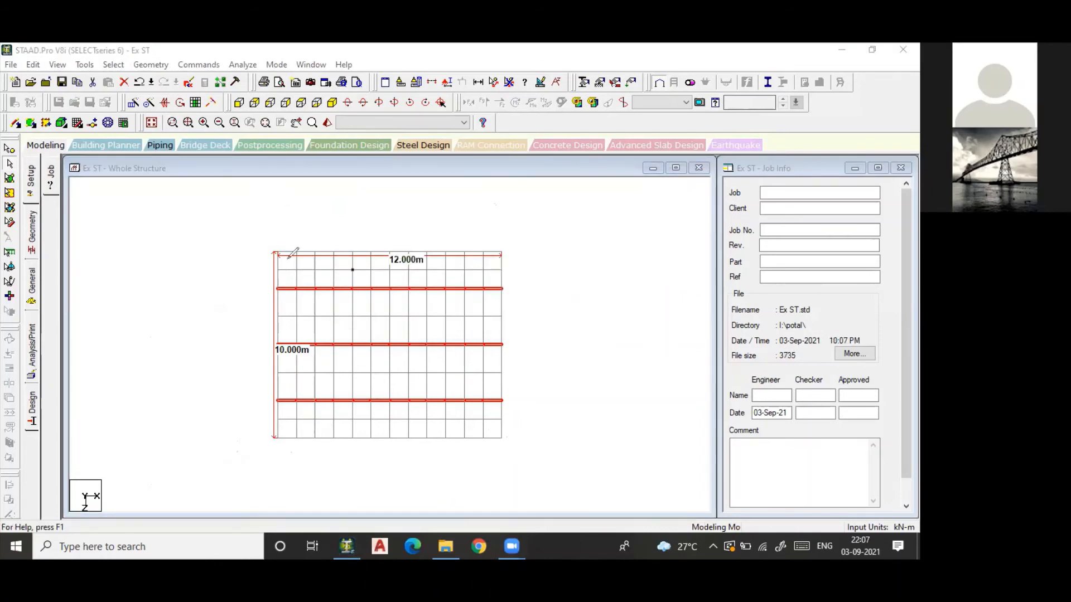
left_click_drag(164, 269, 216, 419)
mouse_move(571, 228)
left_mouse_down()
mouse_move(547, 300)
mouse_move(539, 427)
left_mouse_up()
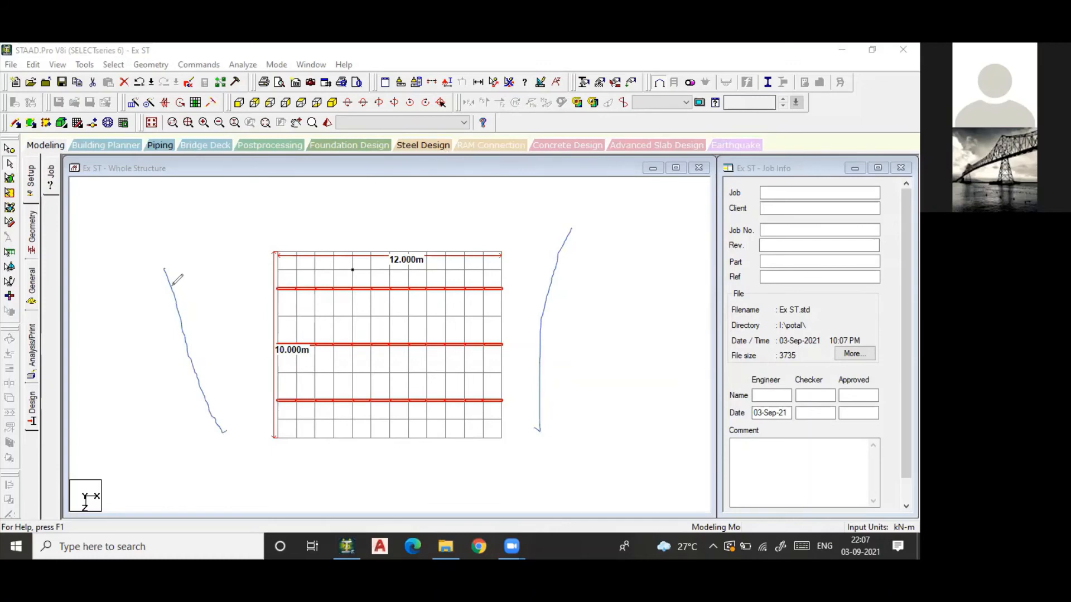
left_click_drag(171, 285, 545, 283)
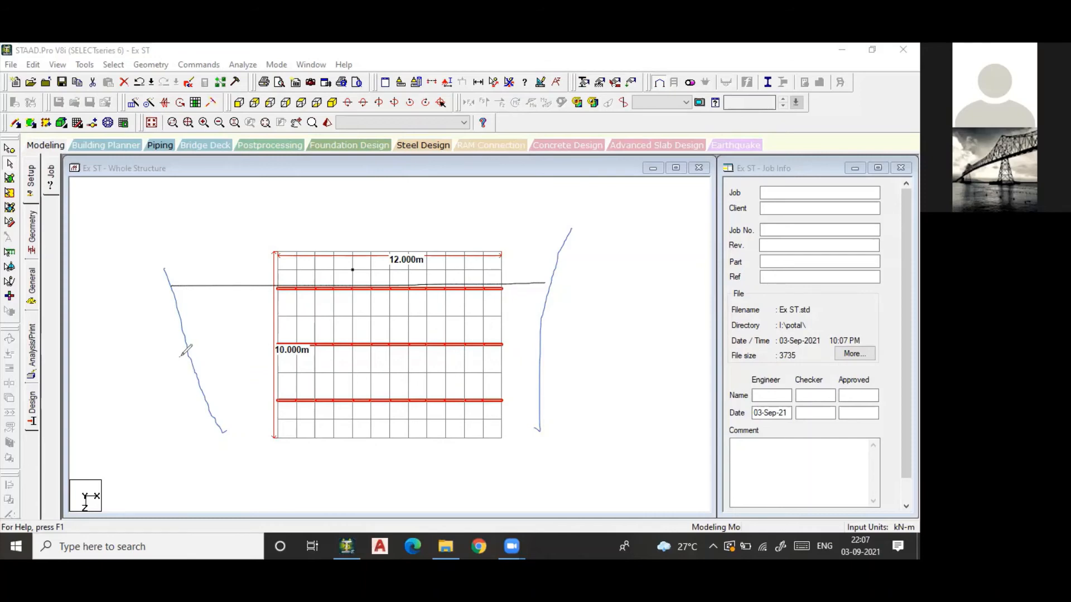
left_click_drag(181, 355, 523, 338)
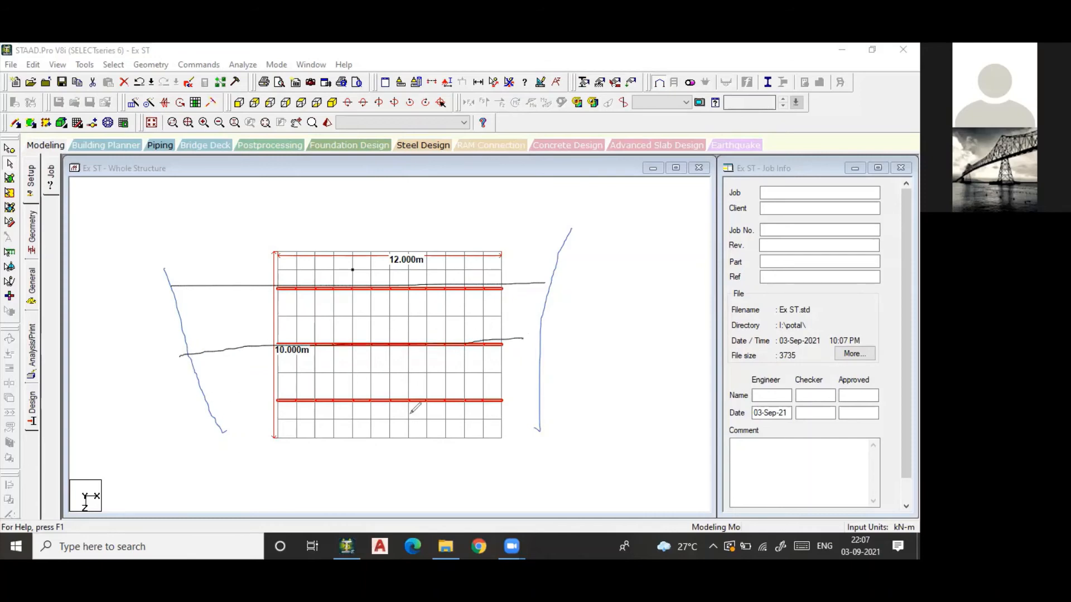
left_click_drag(207, 402, 548, 427)
mouse_move(514, 350)
left_mouse_down()
mouse_move(511, 415)
mouse_move(526, 365)
left_mouse_up()
left_click_drag(497, 291, 500, 338)
left_click_drag(479, 332, 501, 341)
left_click_drag(483, 302, 507, 310)
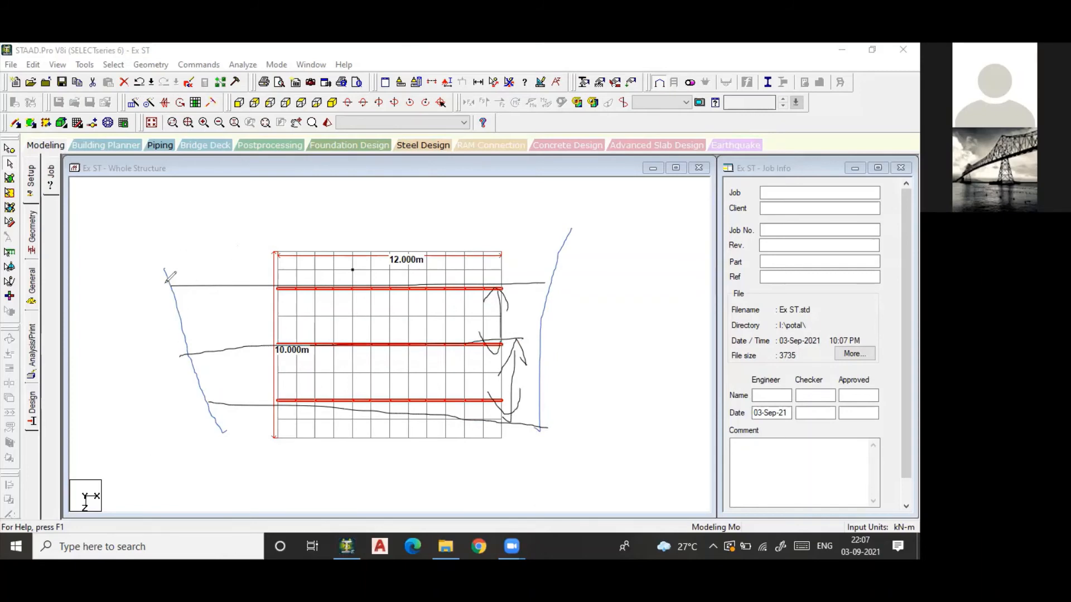
mouse_move(168, 278)
left_mouse_down()
mouse_move(206, 452)
mouse_move(179, 262)
mouse_move(115, 263)
left_mouse_up()
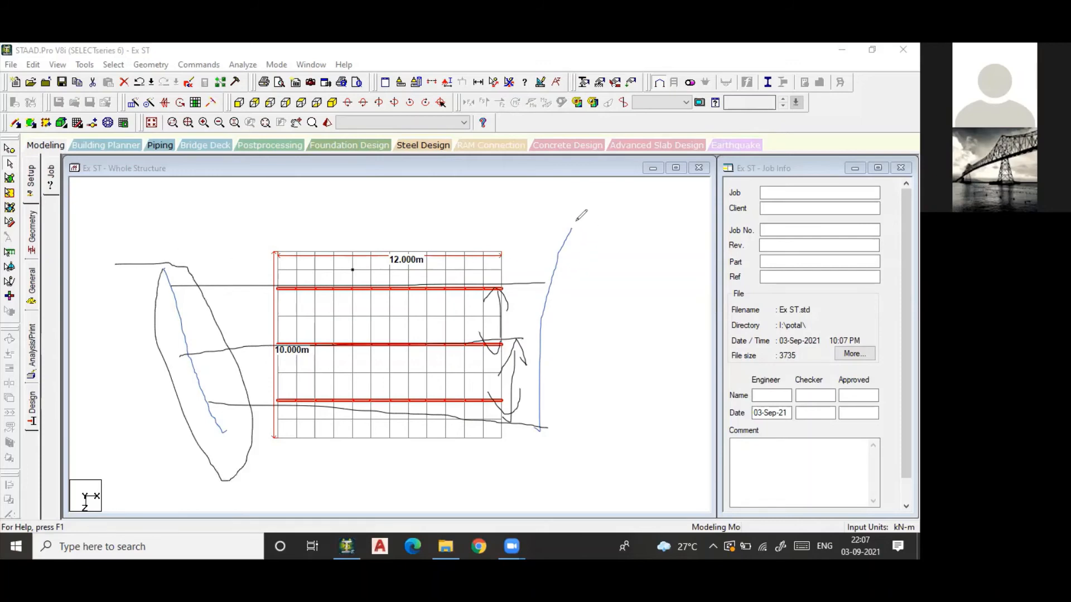
mouse_move(574, 222)
left_mouse_down()
mouse_move(607, 315)
mouse_move(573, 203)
left_mouse_up()
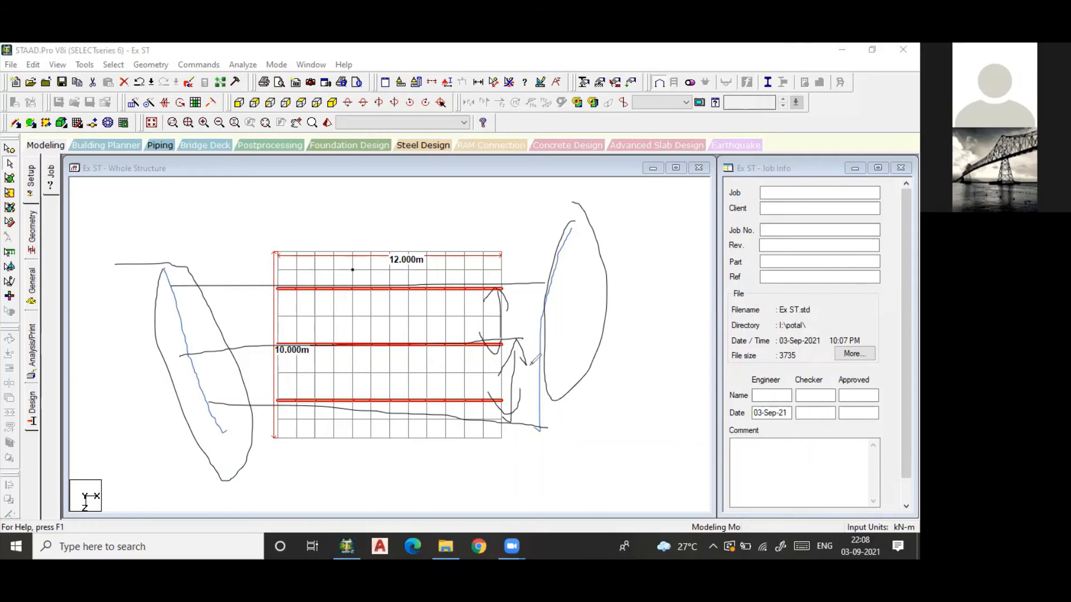
left_click(297, 164)
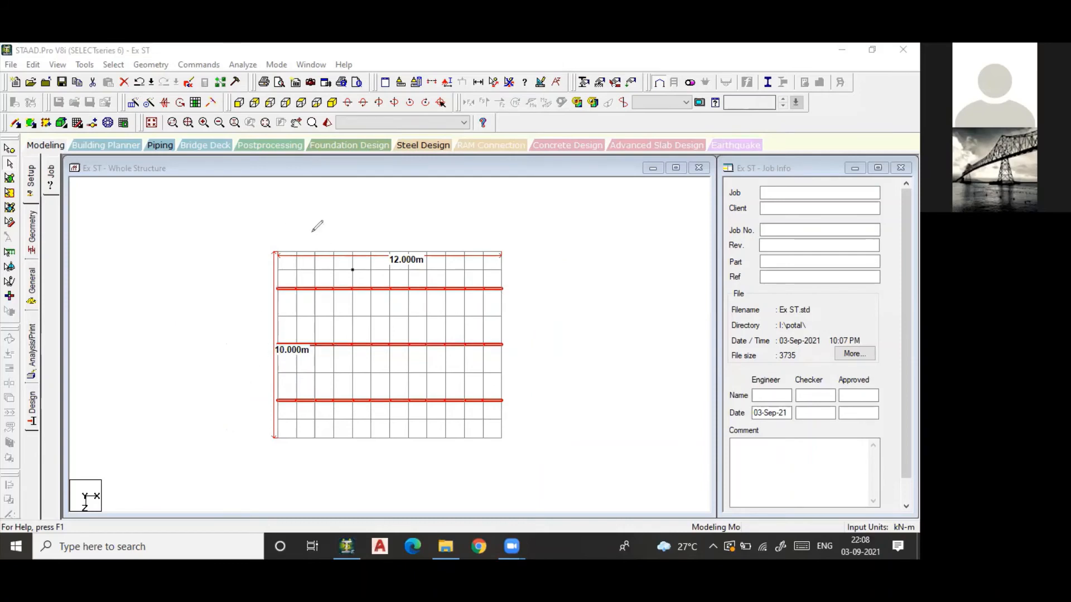
mouse_move(274, 250)
left_mouse_down()
mouse_move(298, 225)
mouse_move(341, 217)
mouse_move(500, 254)
left_mouse_up()
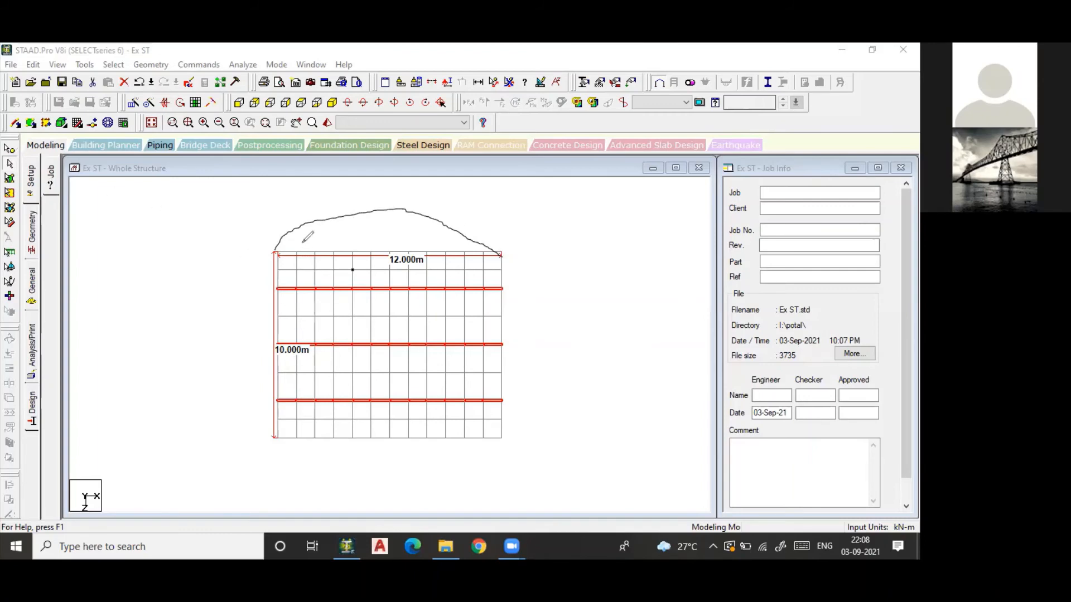
mouse_move(295, 240)
left_mouse_down()
mouse_move(296, 260)
mouse_move(300, 241)
mouse_move(317, 242)
mouse_move(316, 256)
mouse_move(295, 233)
left_mouse_up()
mouse_move(351, 216)
left_mouse_down()
mouse_move(352, 262)
mouse_move(355, 216)
left_mouse_up()
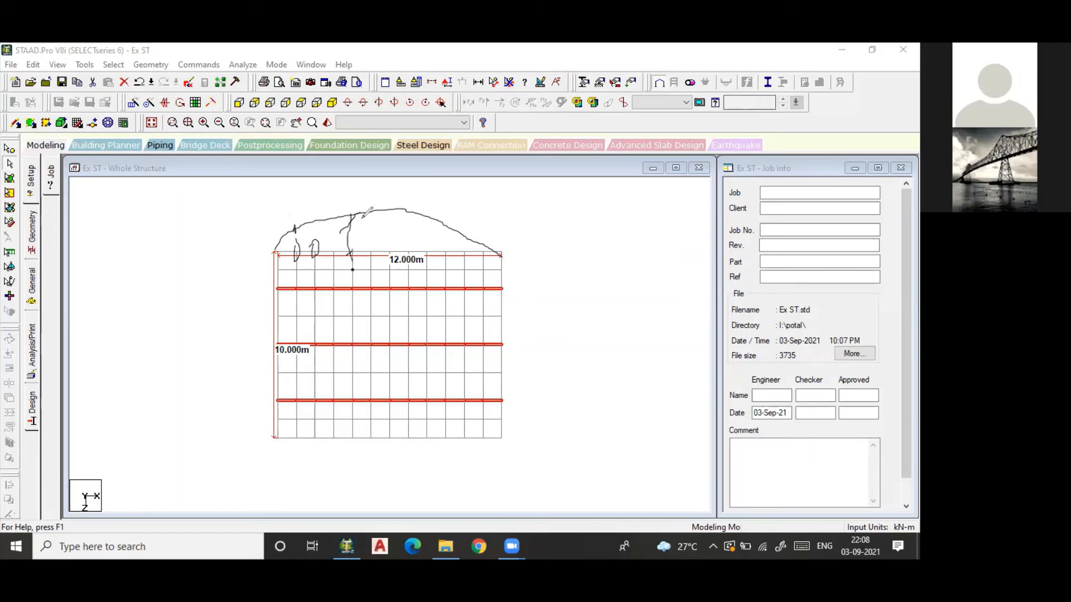
left_click_drag(285, 263, 540, 261)
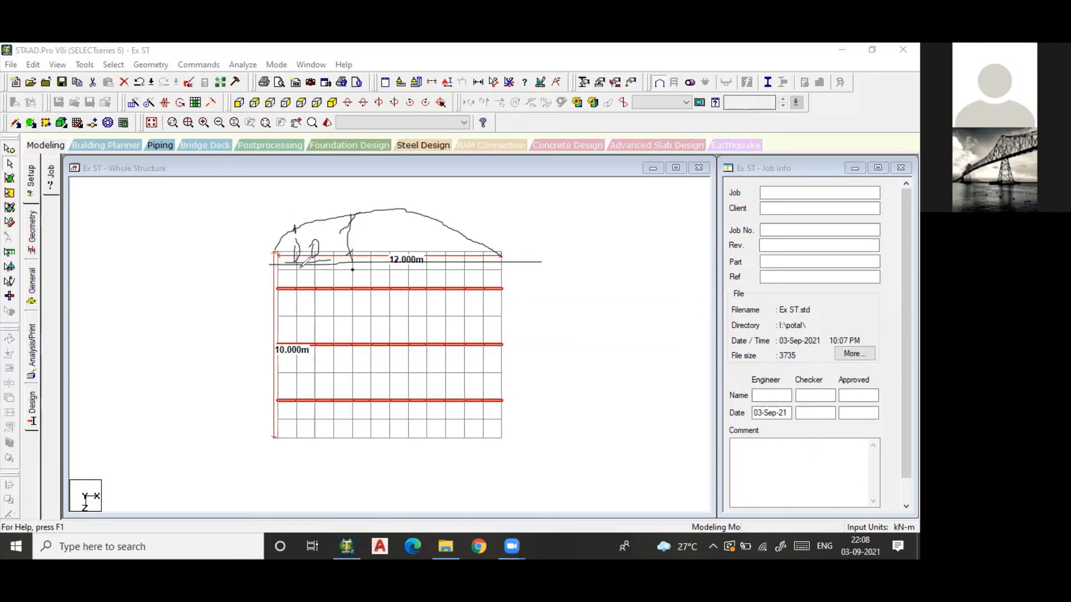
left_click_drag(299, 262, 300, 215)
mouse_move(314, 261)
left_mouse_down()
mouse_move(319, 216)
mouse_move(348, 206)
mouse_move(366, 249)
left_mouse_up()
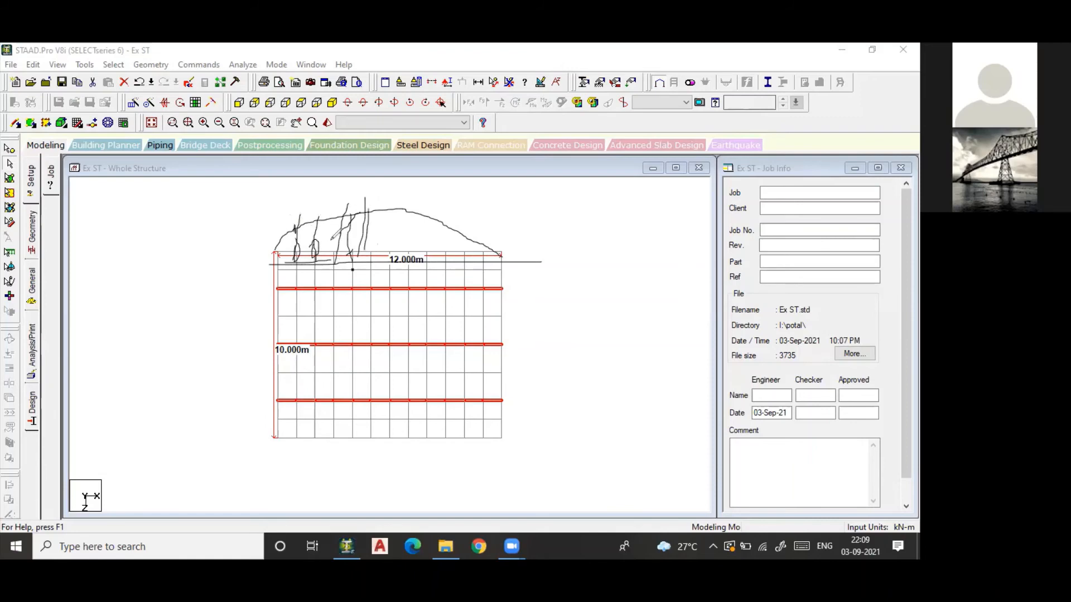
mouse_move(271, 255)
left_mouse_down()
mouse_move(319, 221)
mouse_move(385, 227)
left_mouse_up()
left_click_drag(302, 422, 318, 420)
left_click_drag(324, 419, 364, 418)
left_click_drag(378, 421, 395, 424)
left_click_drag(413, 424, 457, 432)
left_click_drag(469, 436, 471, 436)
left_click_drag(490, 445, 494, 446)
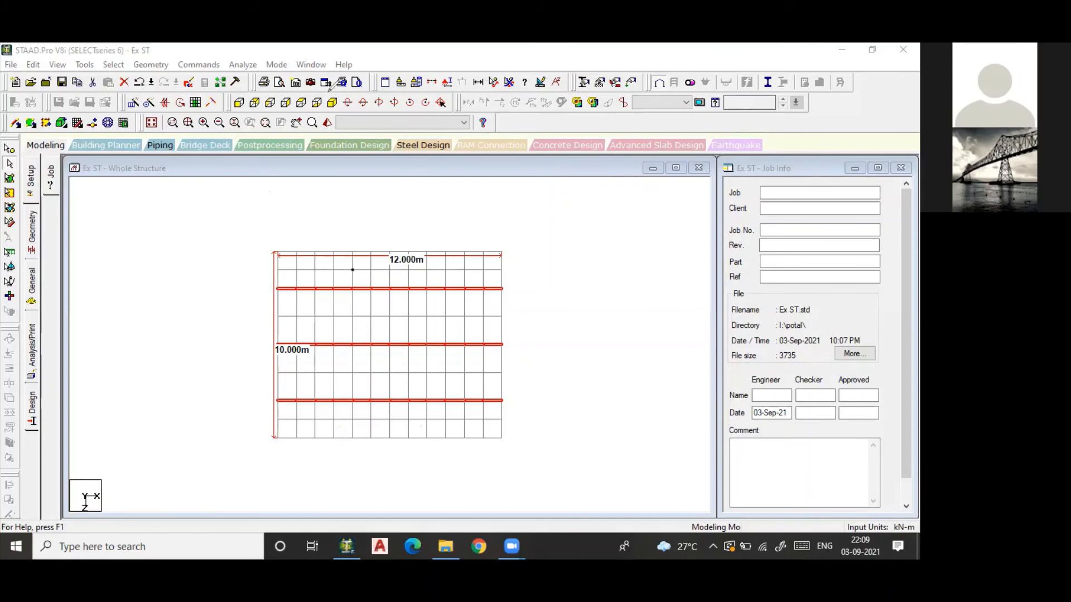
Show the deck grid with its selected girder lines in isometric view
left_click(328, 121)
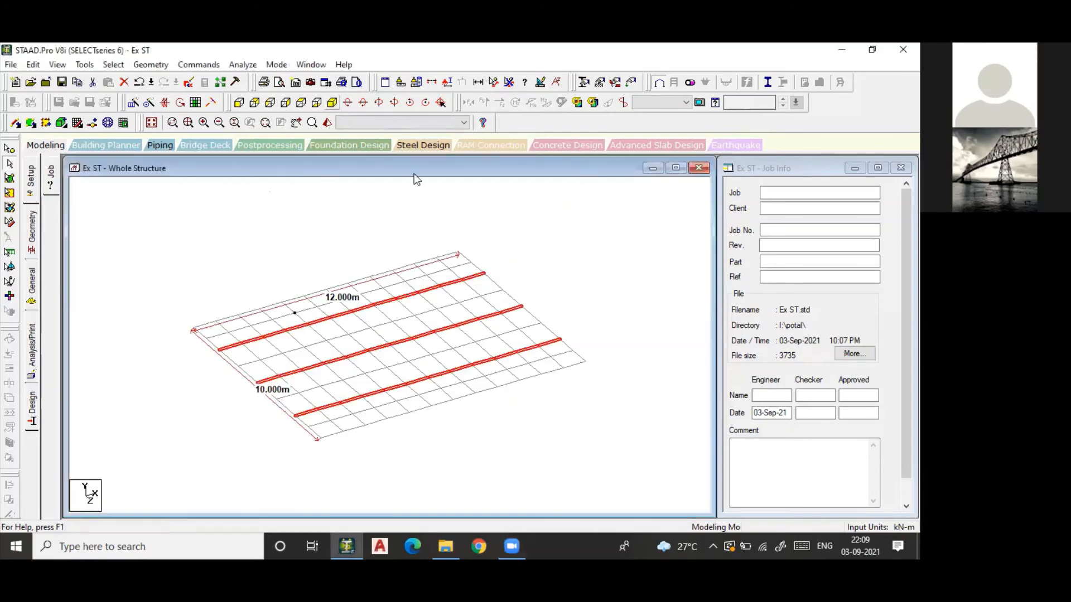
mouse_move(168, 324)
left_mouse_down()
mouse_move(178, 385)
mouse_move(553, 235)
mouse_move(547, 273)
left_mouse_up()
mouse_move(167, 326)
left_mouse_down()
mouse_move(514, 142)
mouse_move(585, 182)
left_mouse_up()
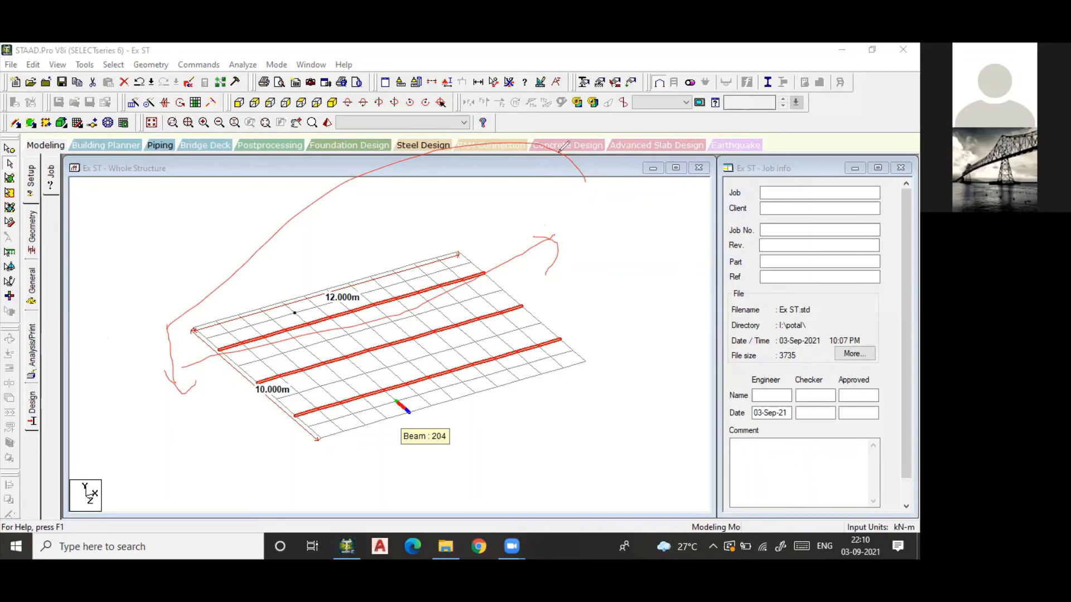
mouse_move(160, 304)
left_mouse_down()
mouse_move(224, 246)
mouse_move(493, 194)
left_mouse_up()
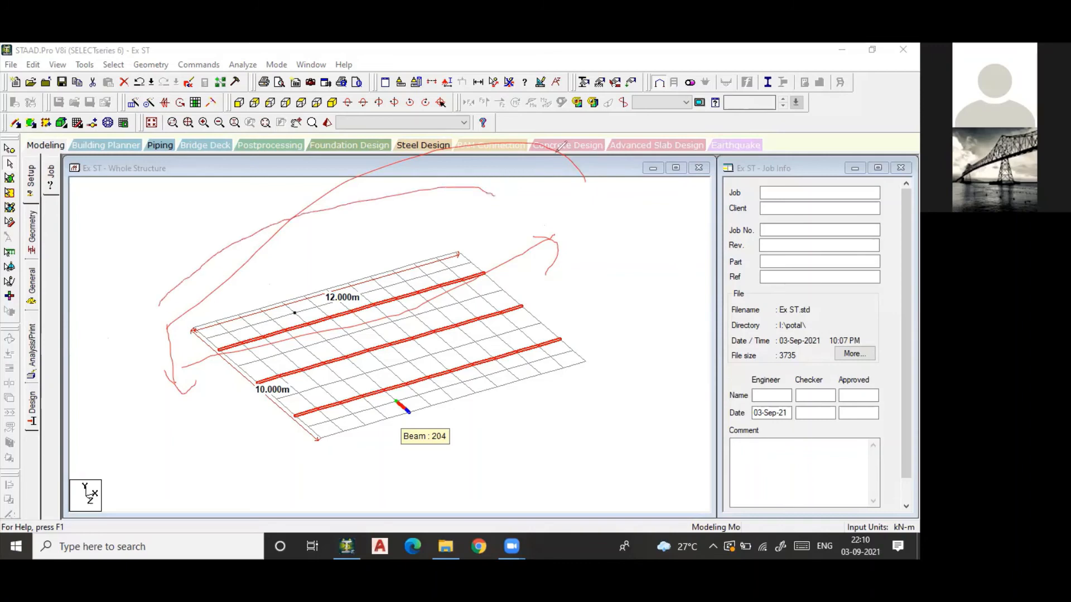
mouse_move(120, 310)
left_mouse_down()
mouse_move(184, 257)
mouse_move(415, 219)
left_mouse_up()
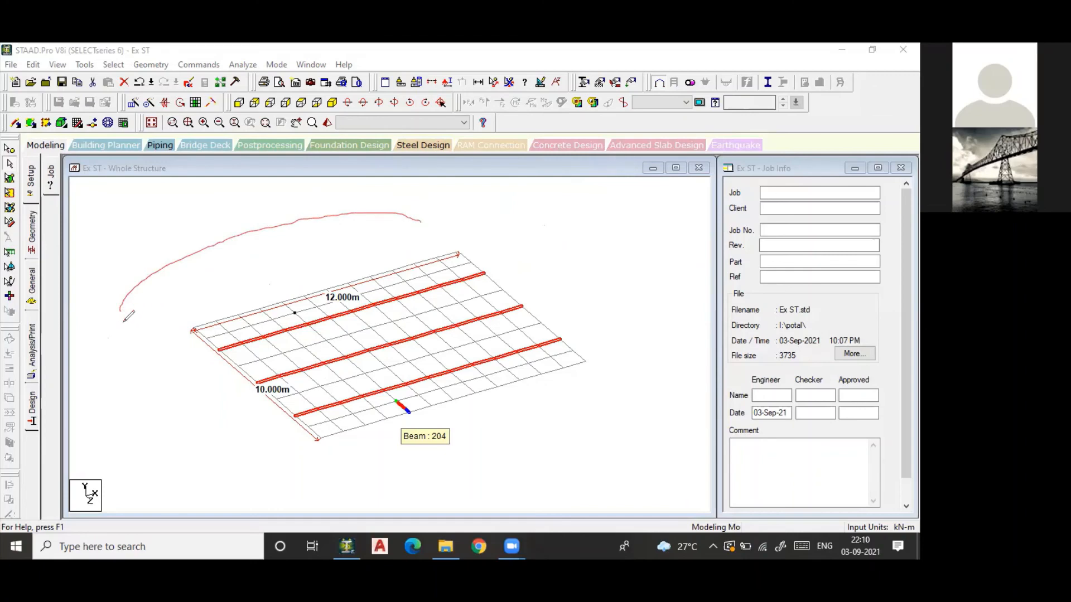
left_click_drag(124, 322, 446, 223)
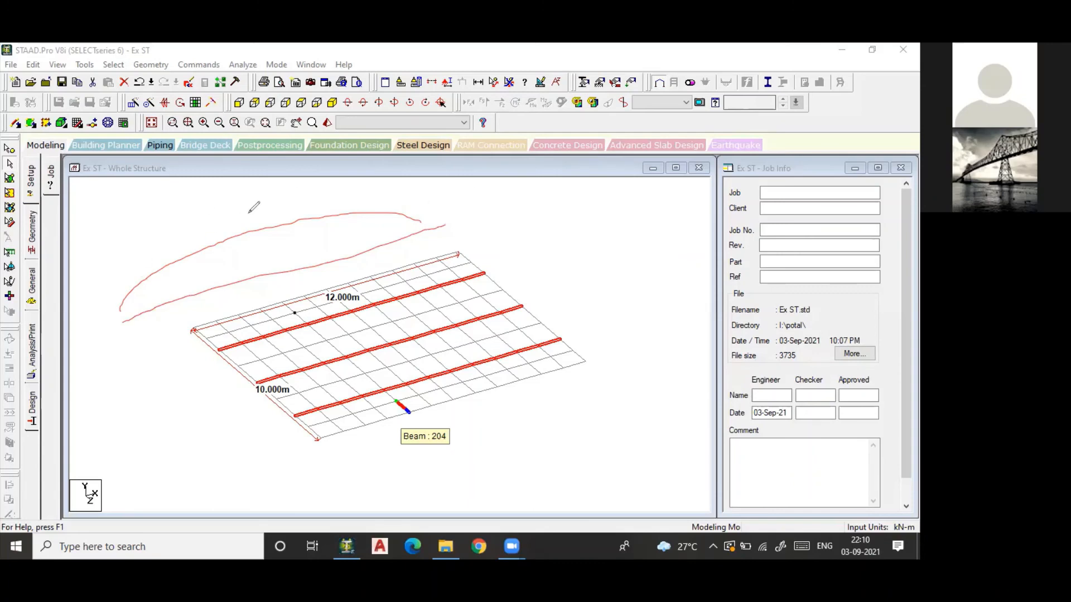
mouse_move(155, 415)
left_mouse_down()
mouse_move(248, 306)
mouse_move(522, 329)
left_mouse_up()
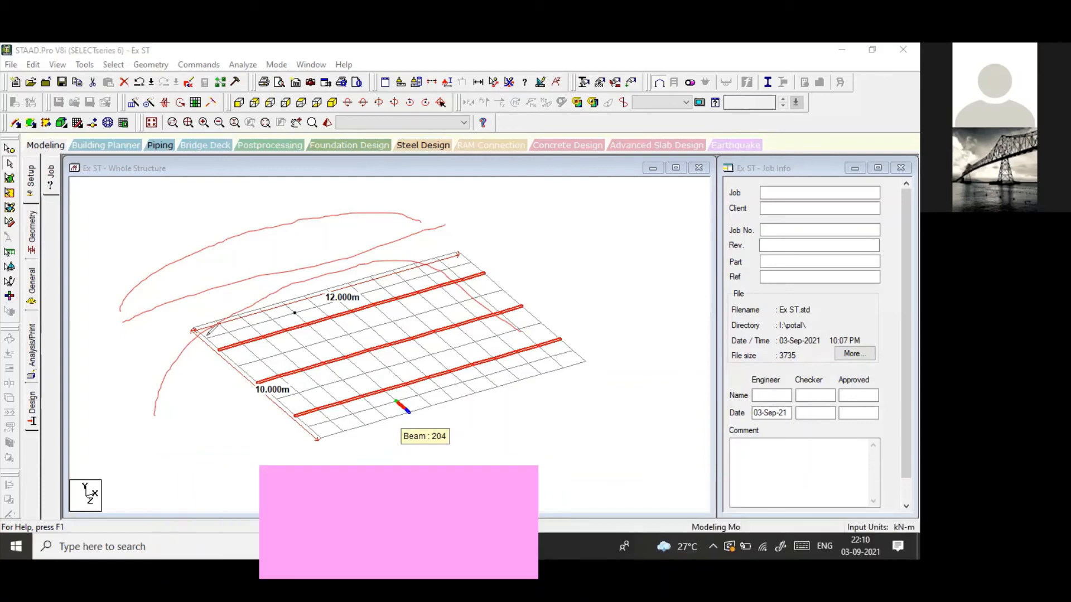
left_click(673, 152)
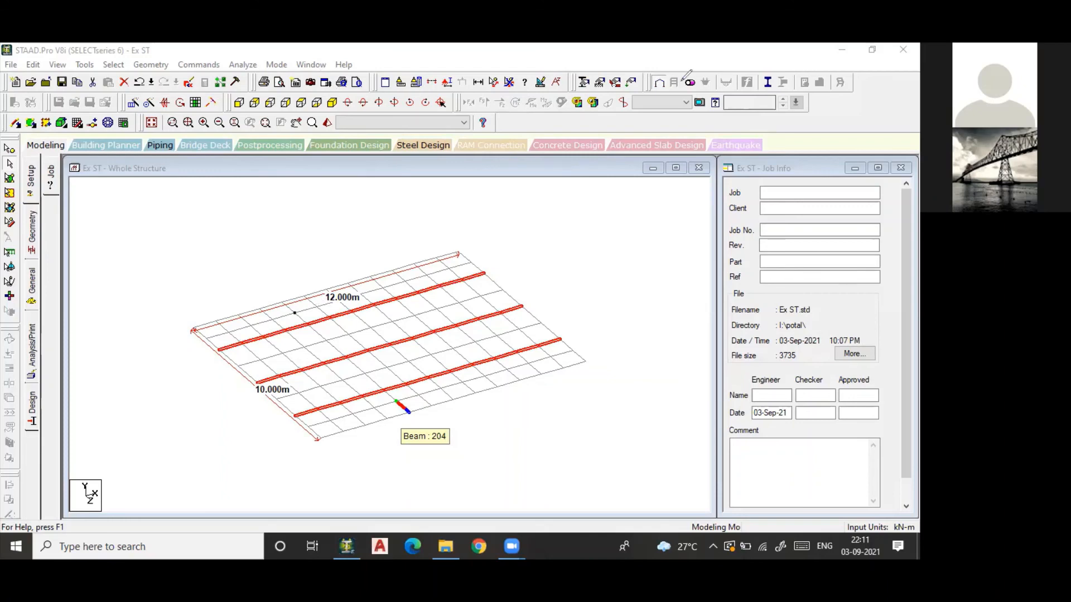
Show the deck grid with its selected girder lines in plan, viewed from above along the Y axis
left_click(301, 103)
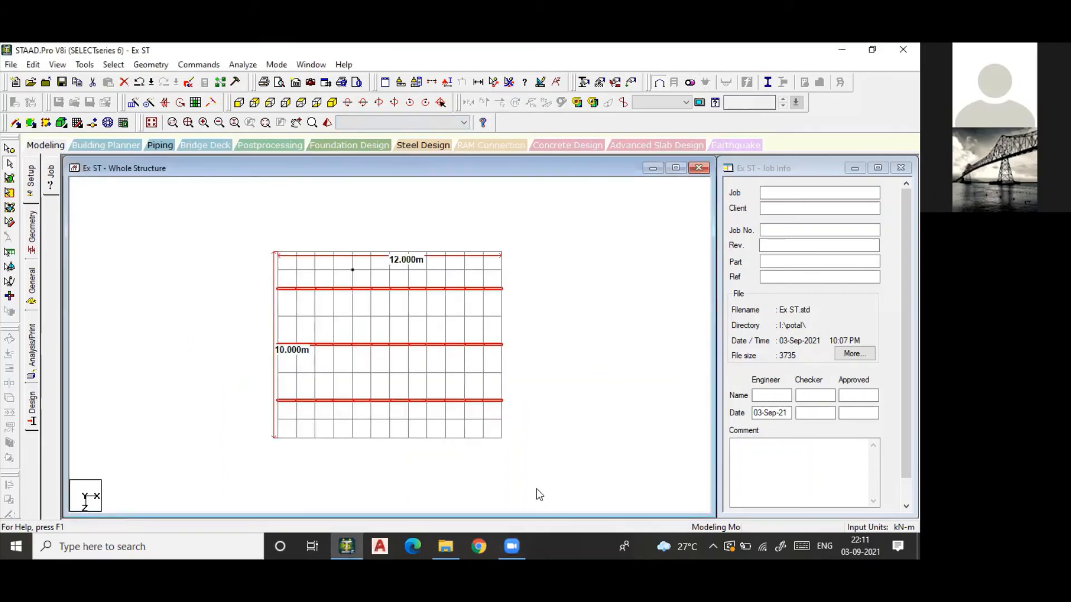
mouse_move(277, 252)
left_mouse_down()
mouse_move(421, 217)
mouse_move(502, 254)
left_mouse_up()
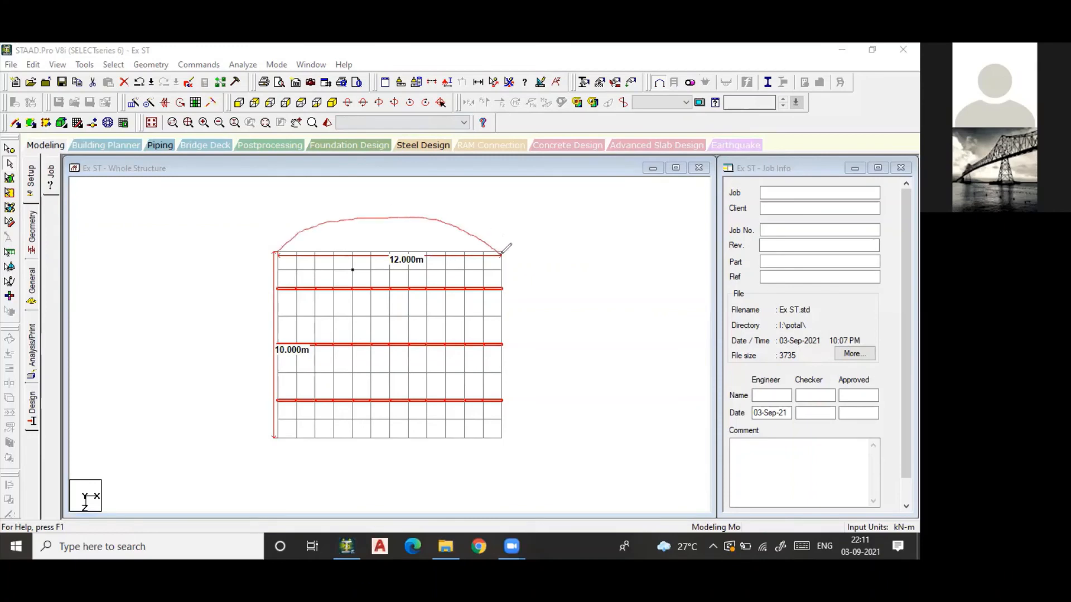
mouse_move(276, 438)
left_mouse_down()
mouse_move(390, 407)
mouse_move(507, 445)
left_mouse_up()
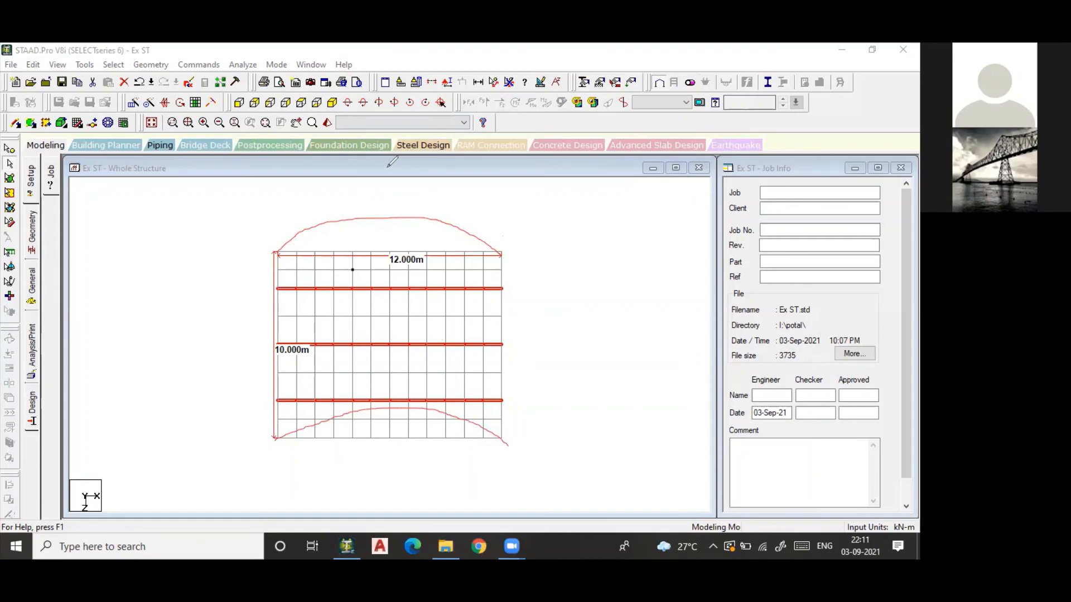
mouse_move(314, 212)
left_mouse_down()
mouse_move(314, 251)
mouse_move(366, 225)
mouse_move(381, 236)
left_mouse_up()
mouse_move(427, 197)
left_mouse_down()
mouse_move(435, 226)
mouse_move(458, 236)
left_mouse_up()
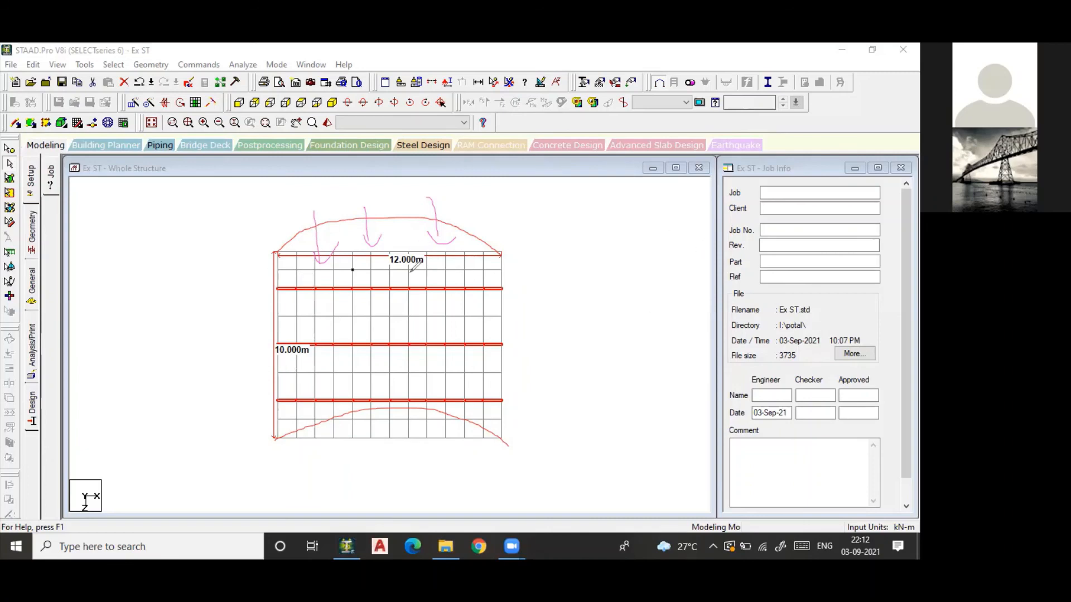
mouse_move(334, 273)
left_mouse_down()
mouse_move(276, 307)
mouse_move(538, 292)
mouse_move(292, 285)
left_mouse_up()
mouse_move(245, 406)
left_mouse_down()
mouse_move(422, 370)
mouse_move(508, 418)
mouse_move(228, 397)
left_mouse_up()
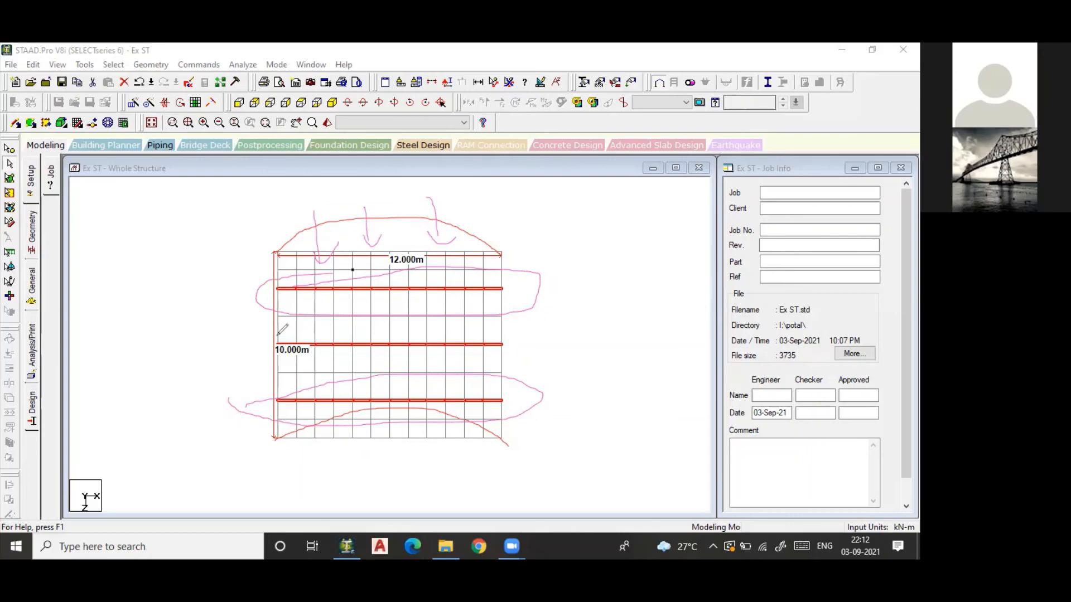
mouse_move(276, 333)
left_mouse_down()
mouse_move(293, 360)
mouse_move(382, 361)
left_mouse_up()
left_click_drag(411, 325, 273, 335)
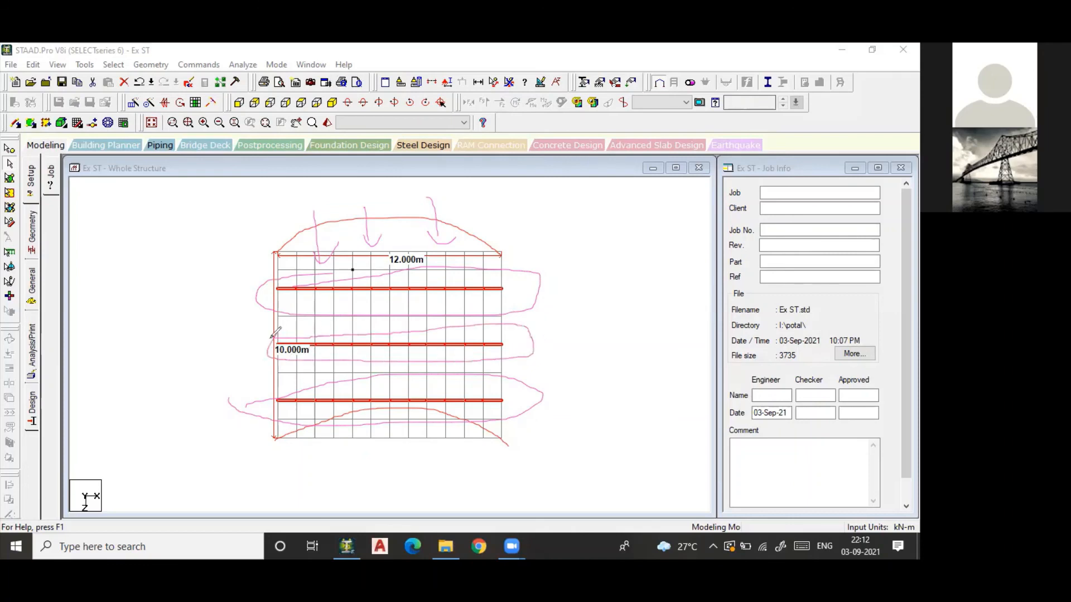
left_click_drag(219, 272, 269, 258)
left_click_drag(187, 412, 249, 398)
left_click(610, 167)
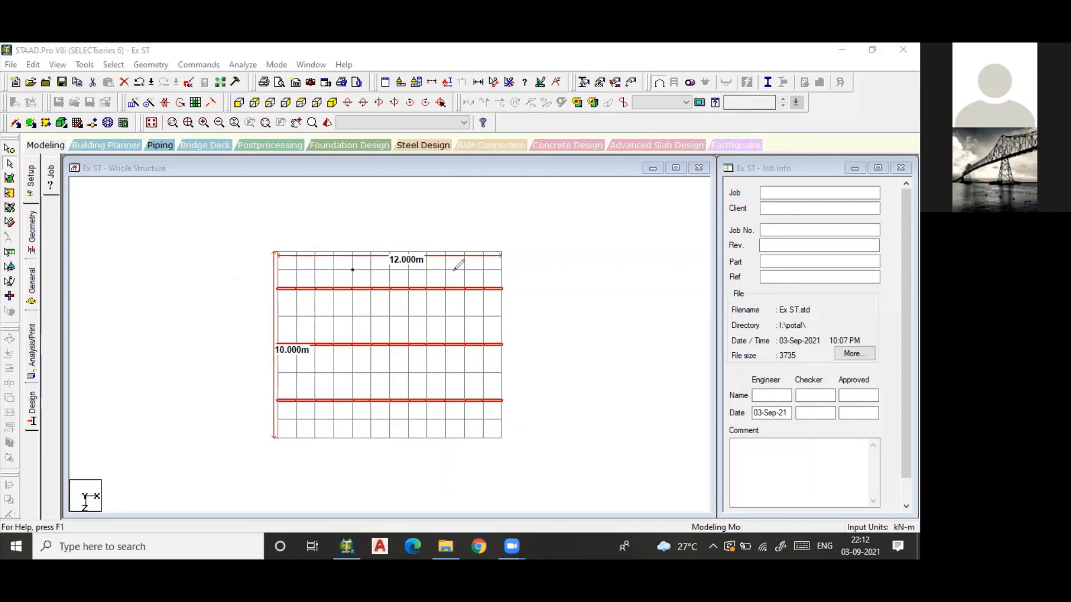
mouse_move(104, 221)
left_mouse_down()
mouse_move(256, 222)
mouse_move(148, 266)
left_mouse_up()
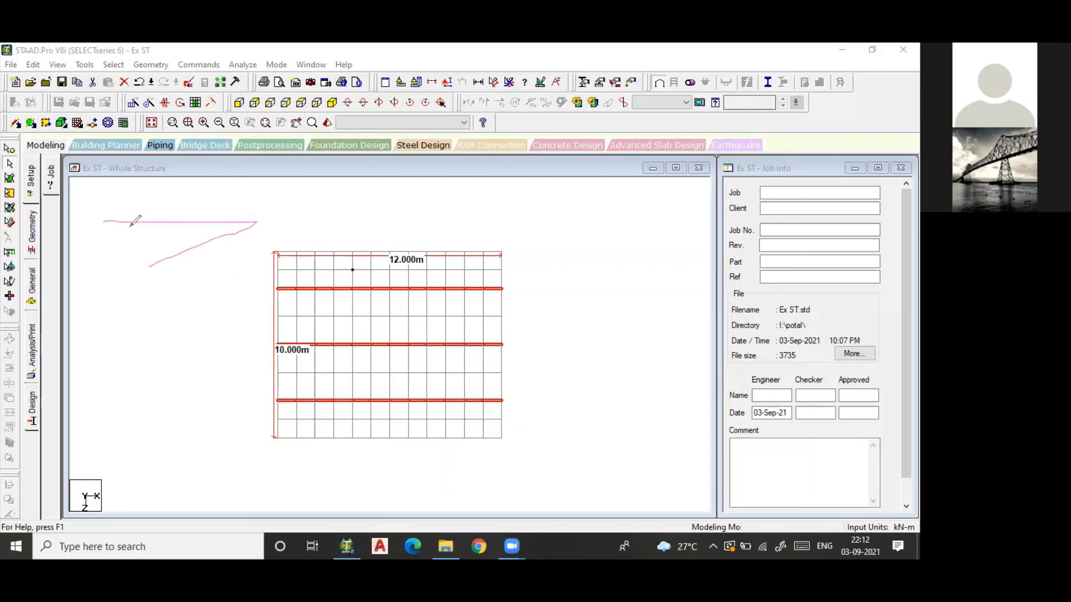
mouse_move(103, 222)
left_mouse_down()
mouse_move(33, 273)
mouse_move(145, 273)
left_mouse_up()
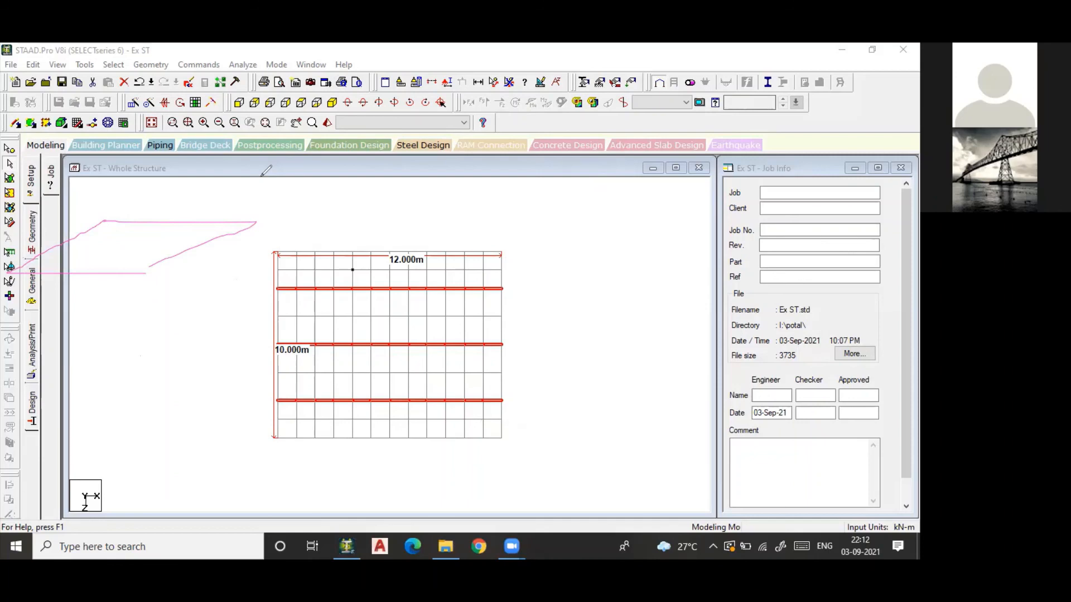
mouse_move(523, 255)
left_mouse_down()
mouse_move(565, 254)
mouse_move(556, 447)
left_mouse_up()
mouse_move(273, 210)
left_mouse_down()
mouse_move(273, 234)
mouse_move(433, 217)
mouse_move(504, 233)
mouse_move(509, 262)
left_mouse_up()
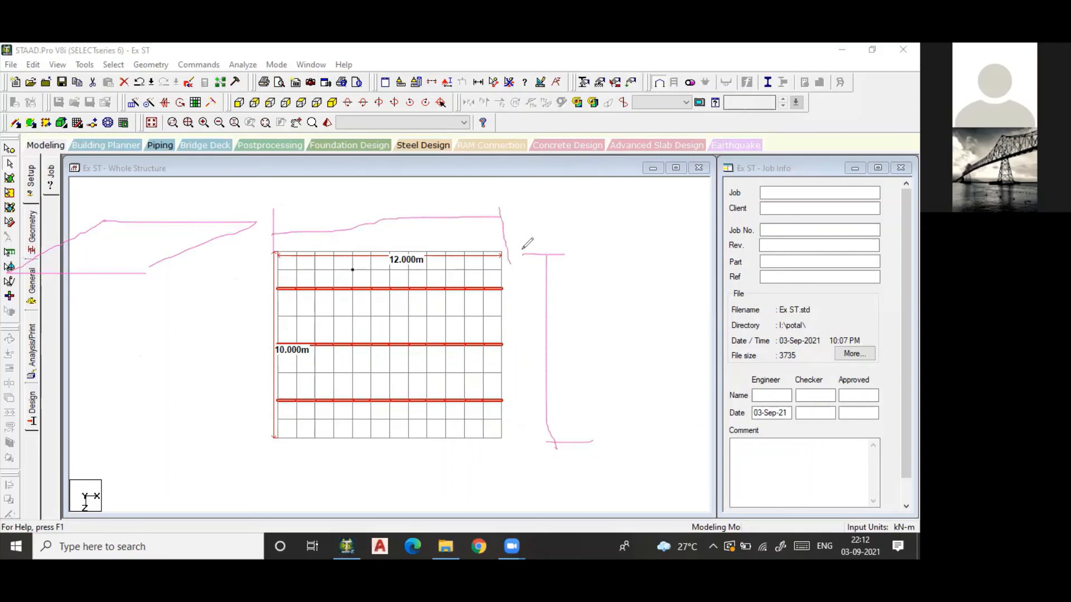